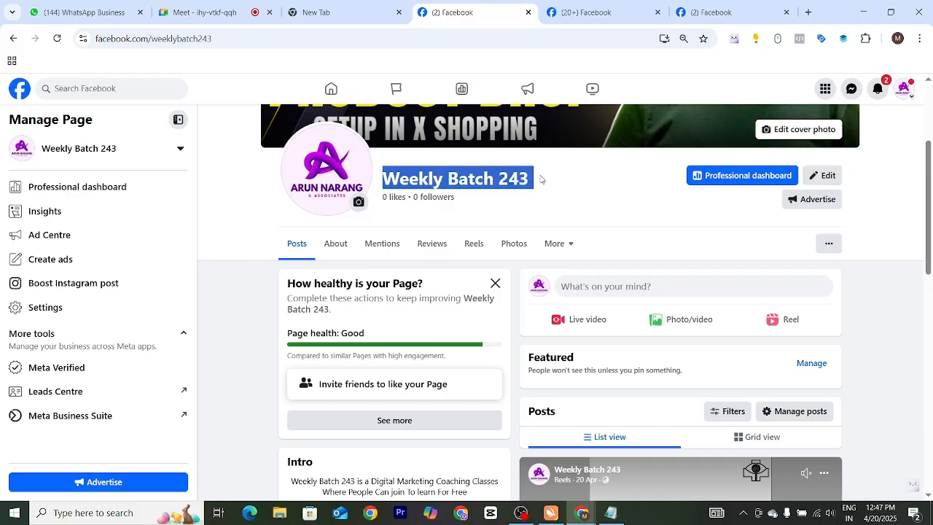
Step: Look over the Weekly Batch 243 Page's cover, name, health card and posting area
scroll(540, 181, "down", 2)
scroll(517, 270, "up", 4)
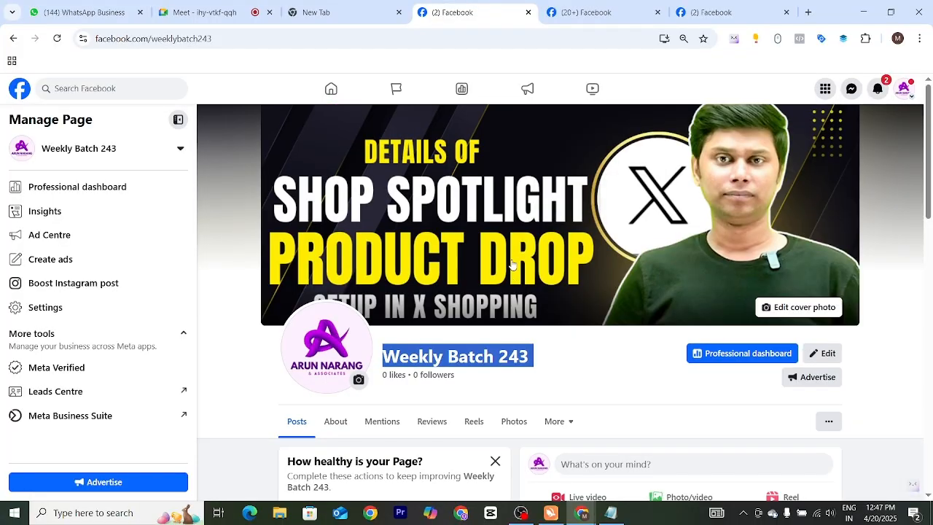
left_click(408, 368)
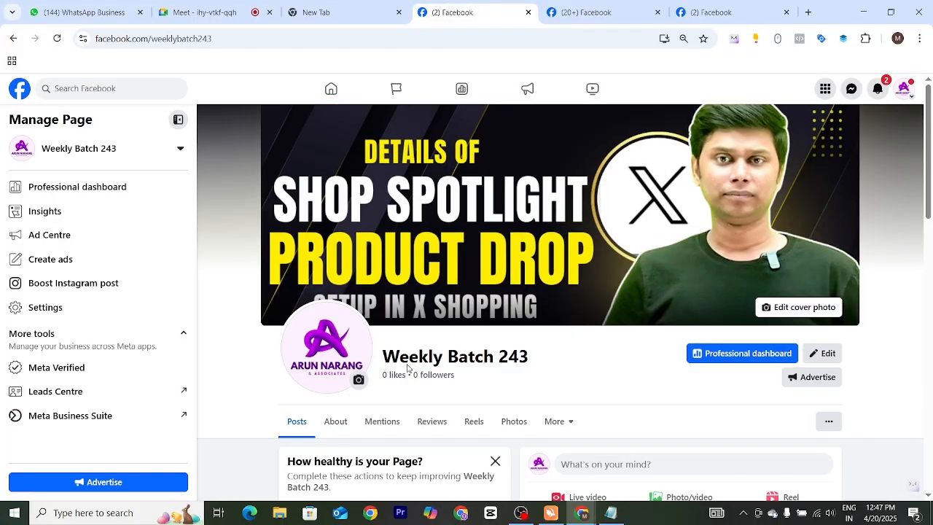
triple_click(465, 362)
left_click(557, 362)
scroll(557, 372, "down", 1)
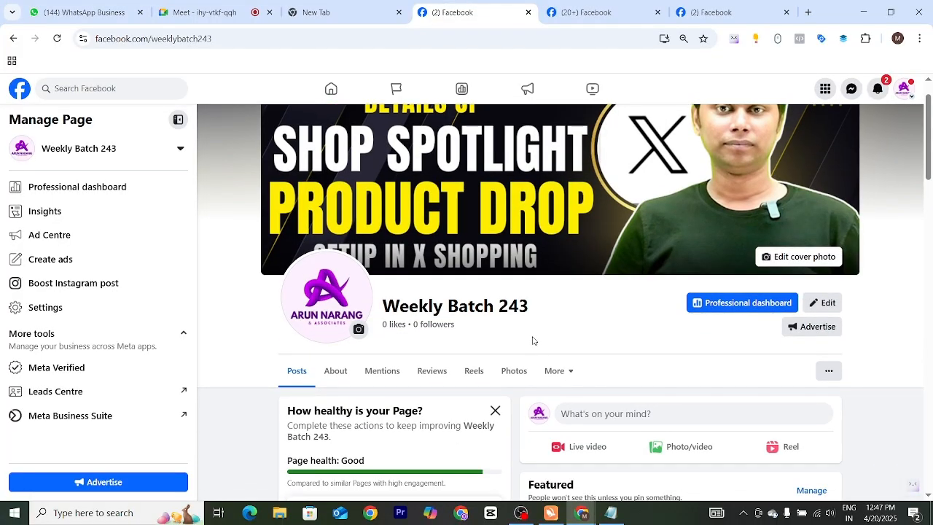
scroll(526, 340, "down", 2)
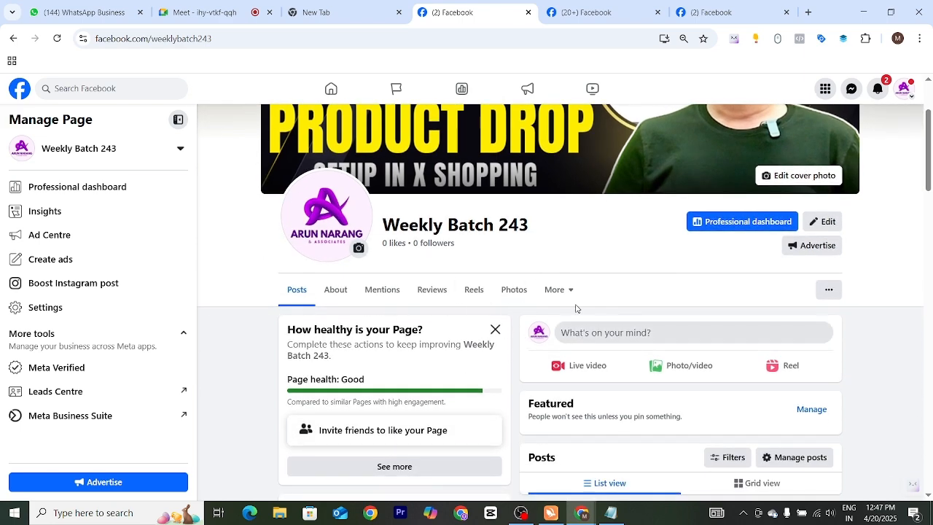
scroll(580, 326, "up", 1)
scroll(580, 326, "up", 2)
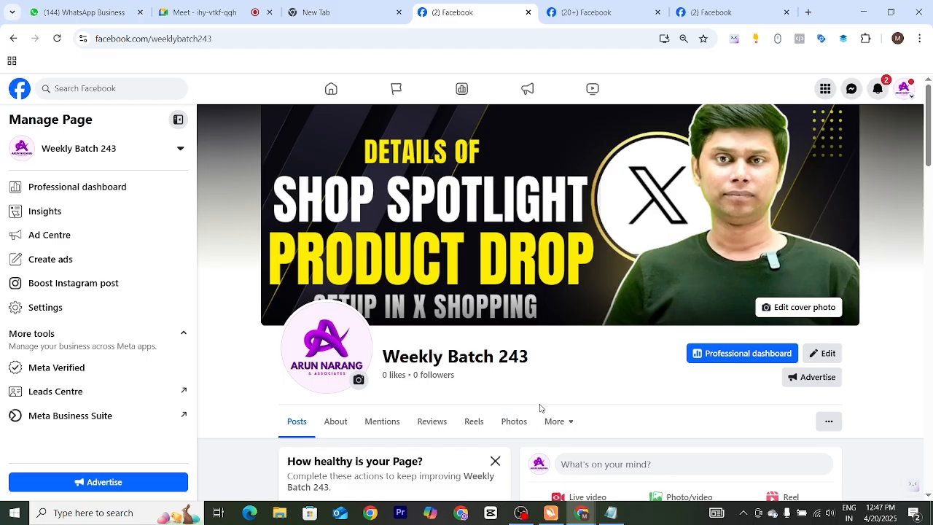
scroll(540, 408, "down", 1)
scroll(540, 408, "down", 1)
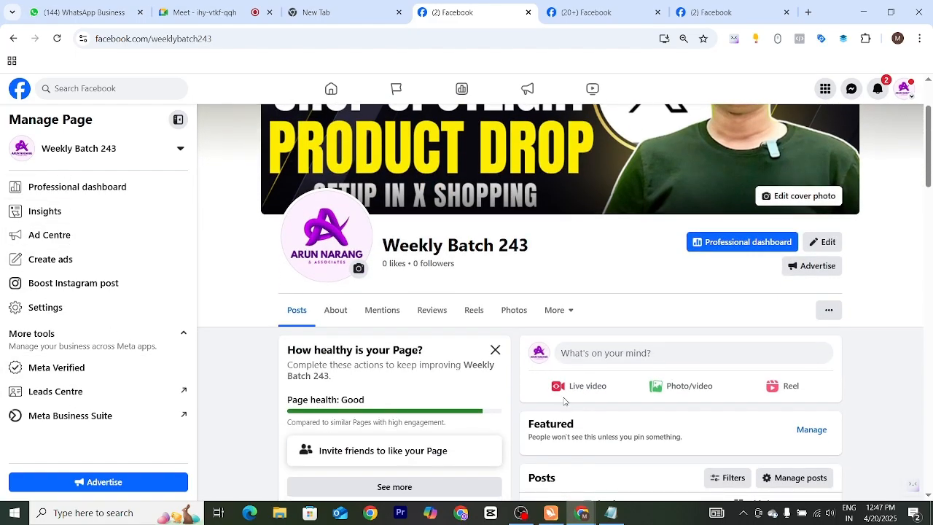
scroll(543, 406, "up", 1)
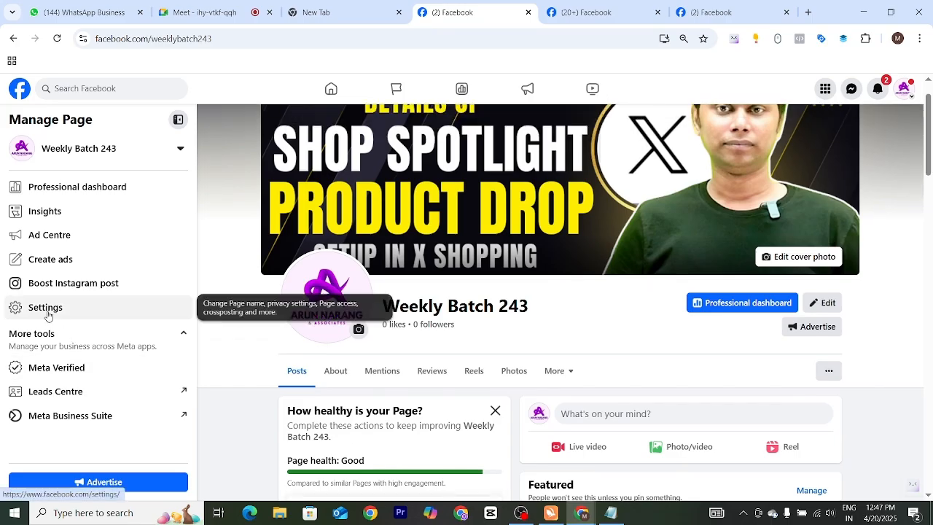
Step: Open the Page's name for editing through the Page setup settings
left_click(47, 315)
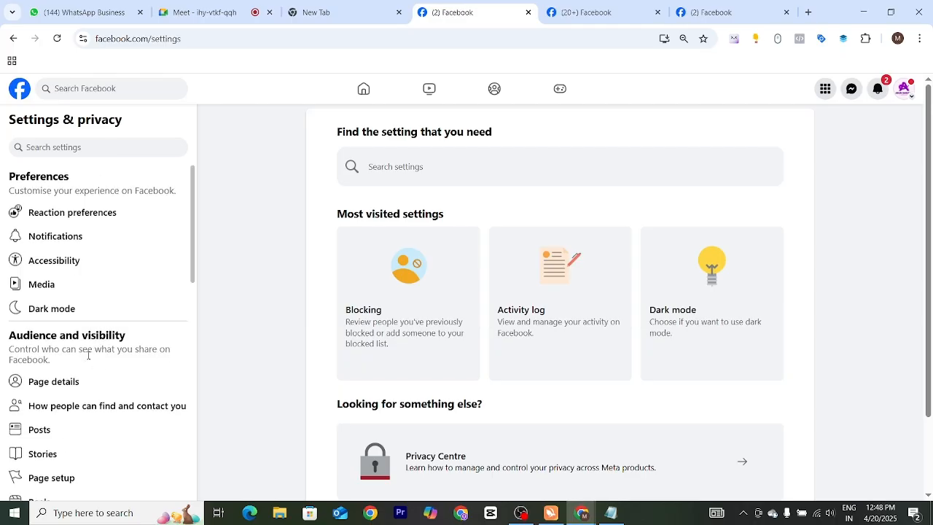
scroll(65, 337, "down", 3)
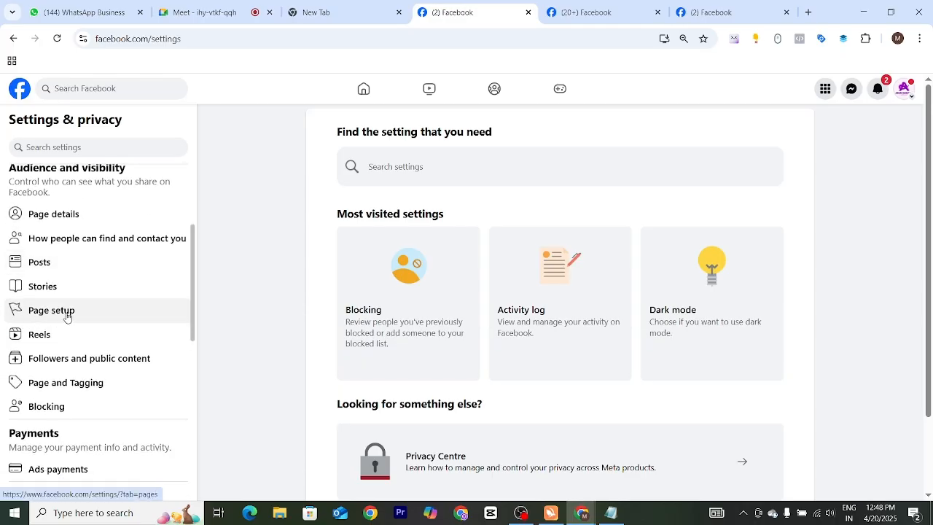
left_click(58, 317)
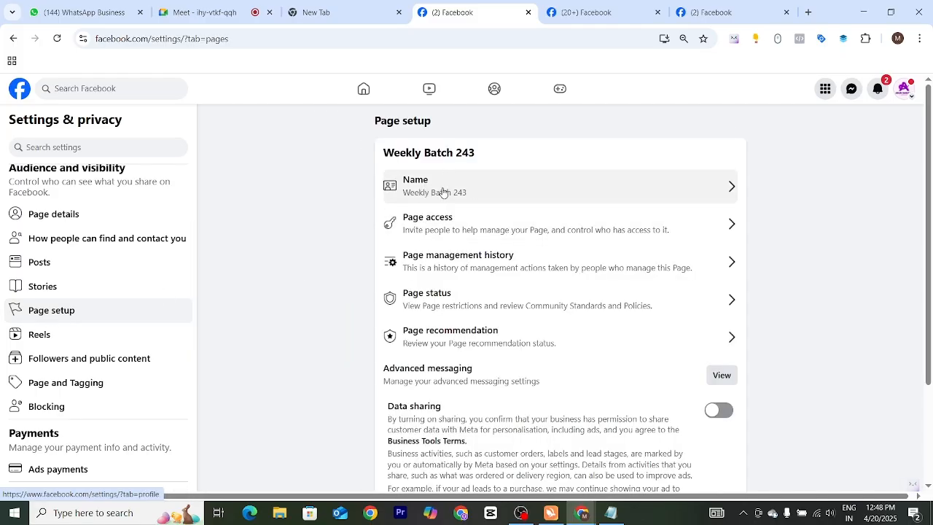
left_click(517, 184)
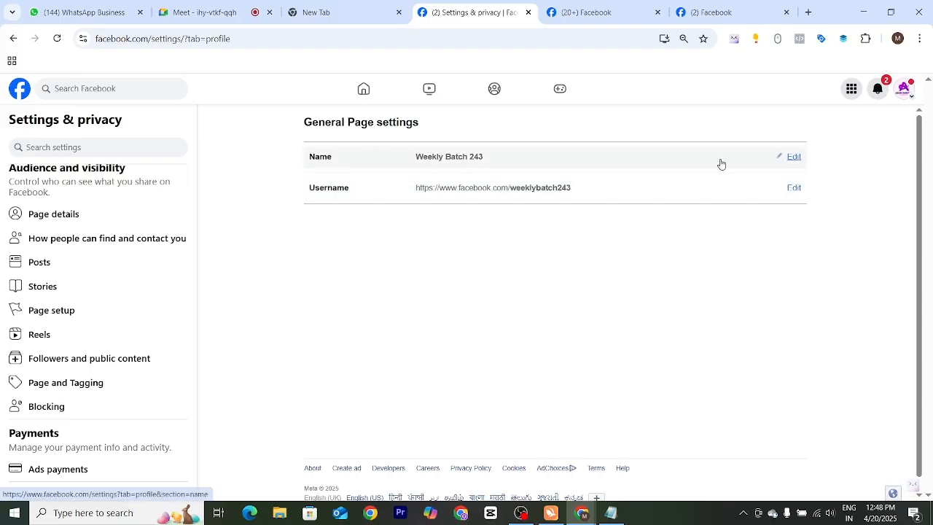
left_click(792, 158)
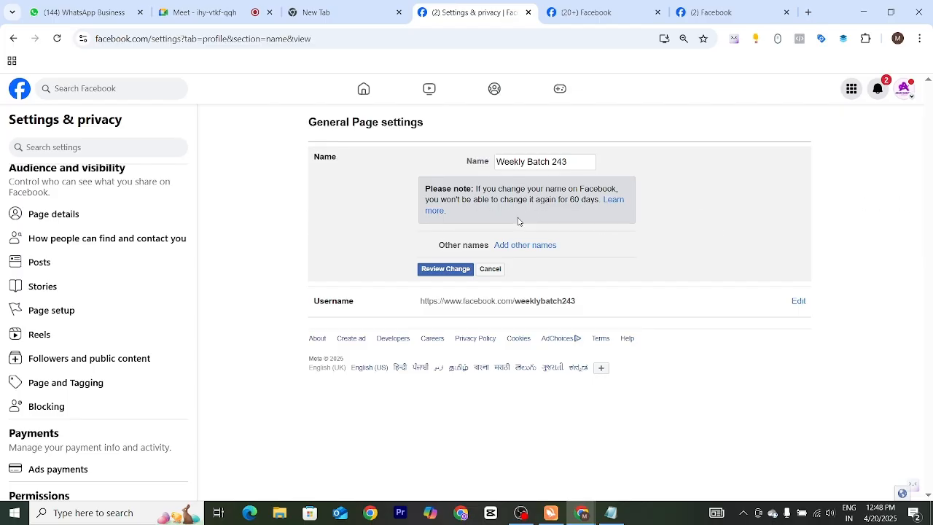
Step: Review the note about the waiting period for name changes and the Page's name field
left_click_drag(569, 203, 593, 203)
left_click(820, 221)
triple_click(568, 158)
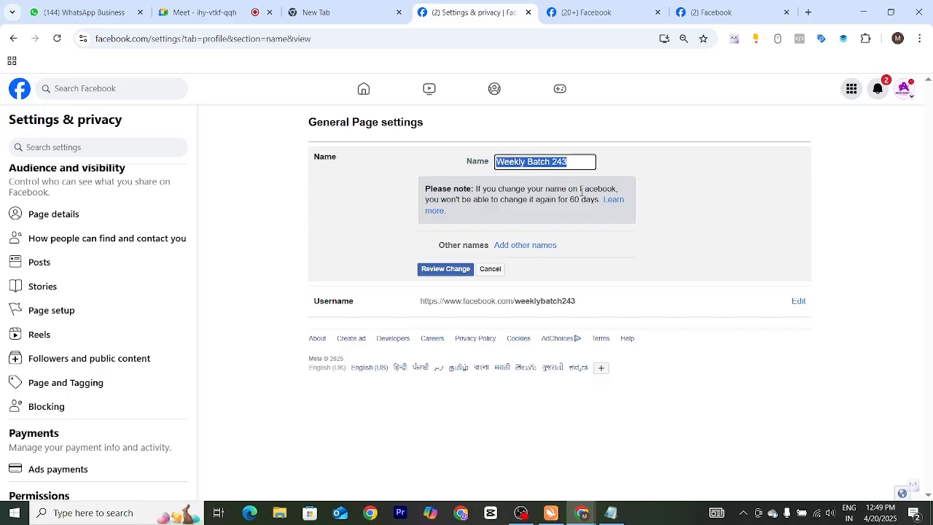
left_click(858, 231)
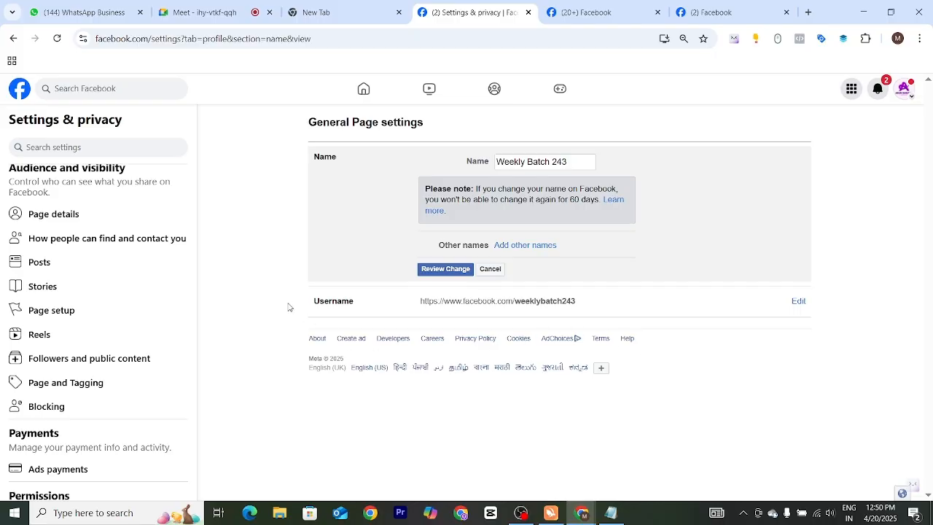
Step: Return to Page setup and open the Page access settings
scroll(73, 284, "up", 3)
scroll(83, 314, "down", 3)
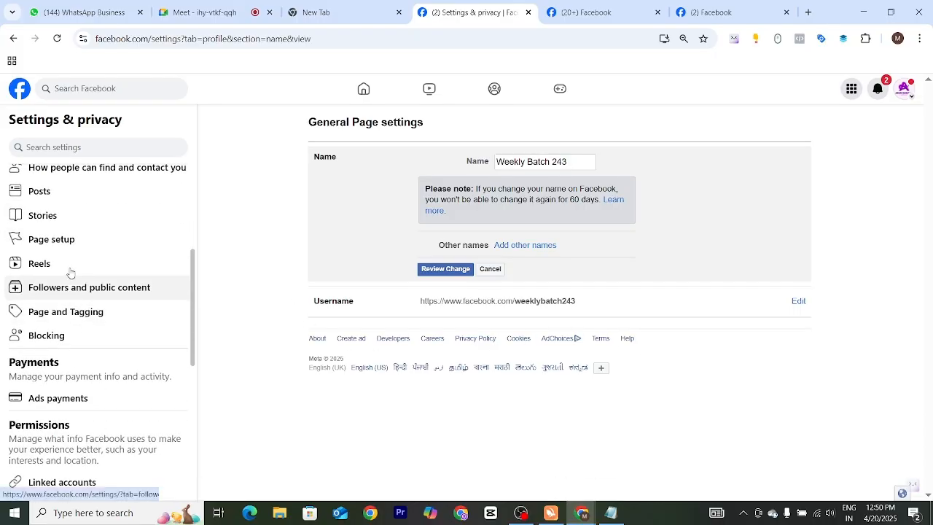
left_click(68, 247)
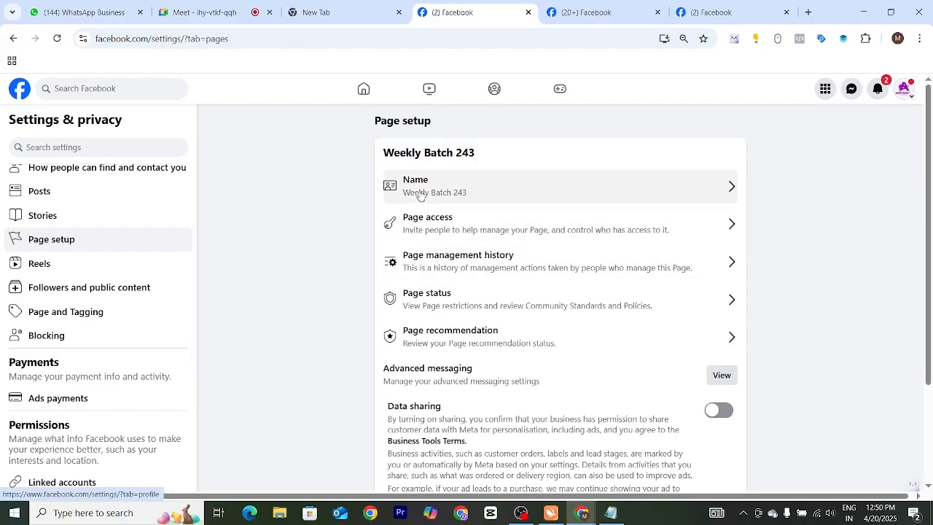
left_click(438, 228)
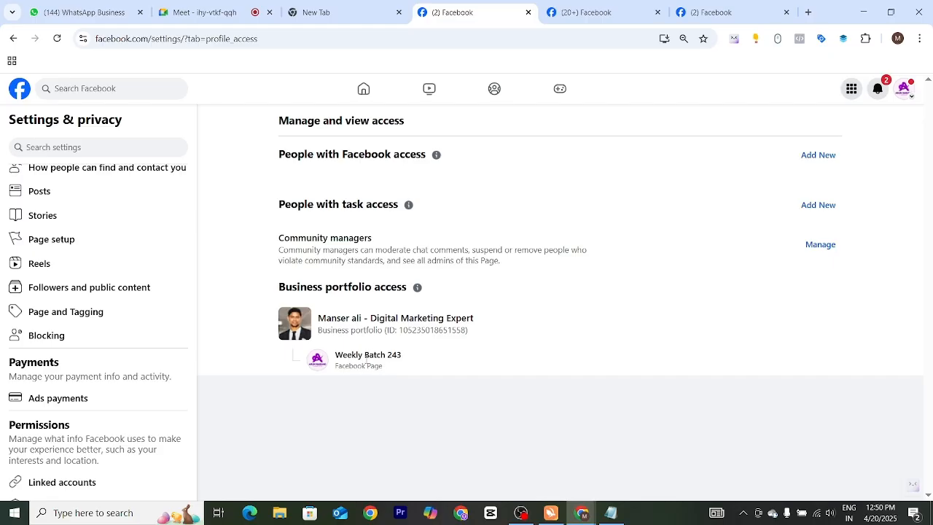
Step: Examine which business portfolio has access to the Page and the section for people with Facebook access
left_click_drag(398, 378, 335, 356)
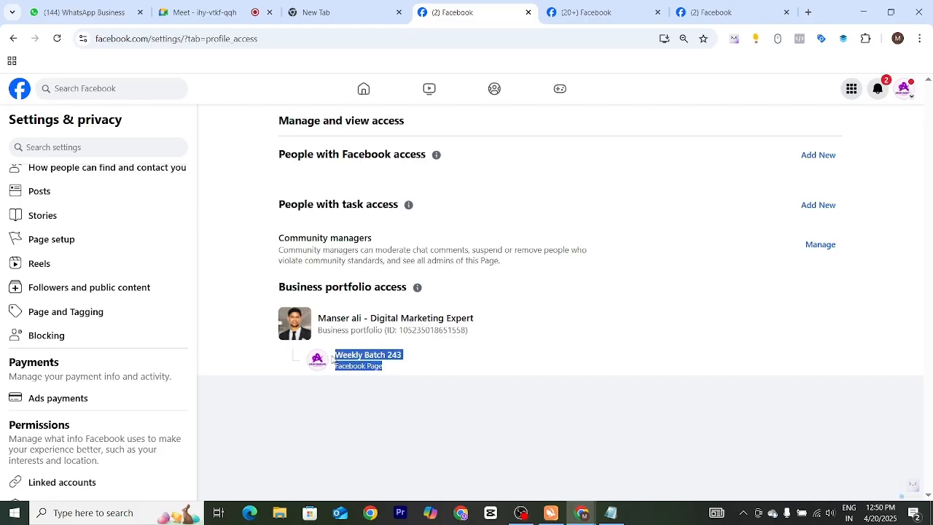
left_click(430, 384)
left_click_drag(476, 334, 319, 317)
left_click(244, 330)
left_click_drag(320, 317, 414, 354)
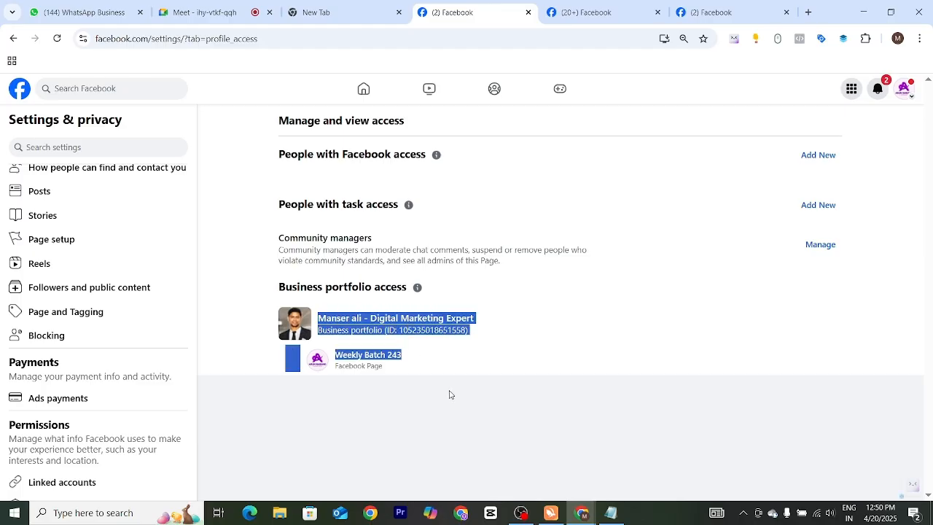
left_click(394, 389)
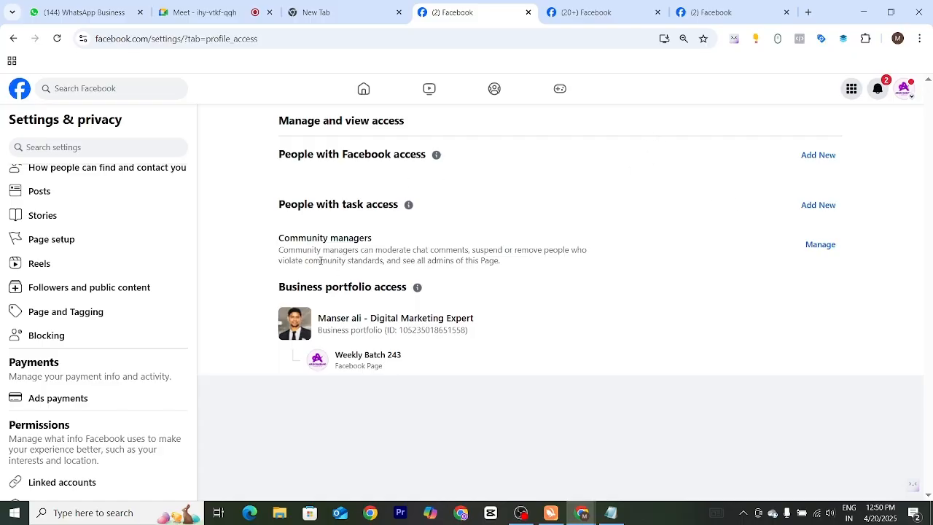
left_click_drag(278, 157, 440, 158)
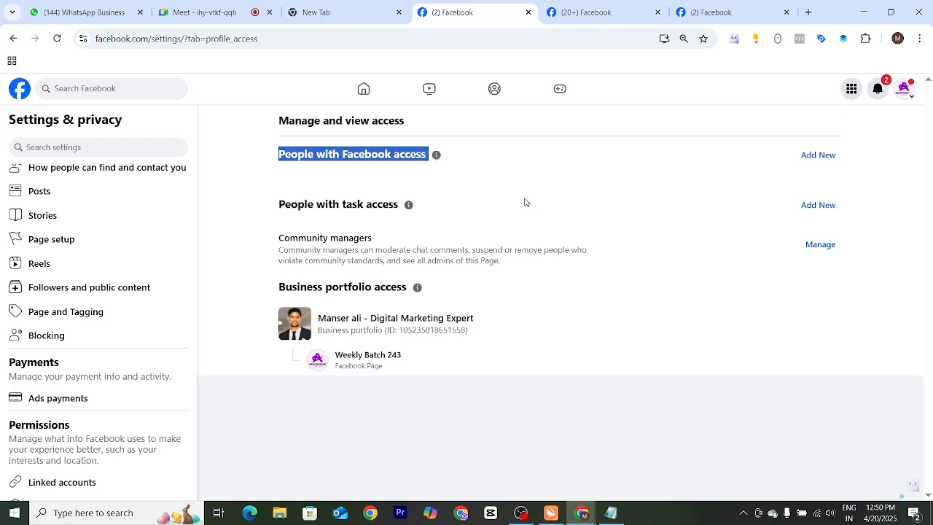
Step: Start adding a person with Facebook access, search for "man" and choose the second match
left_click(814, 156)
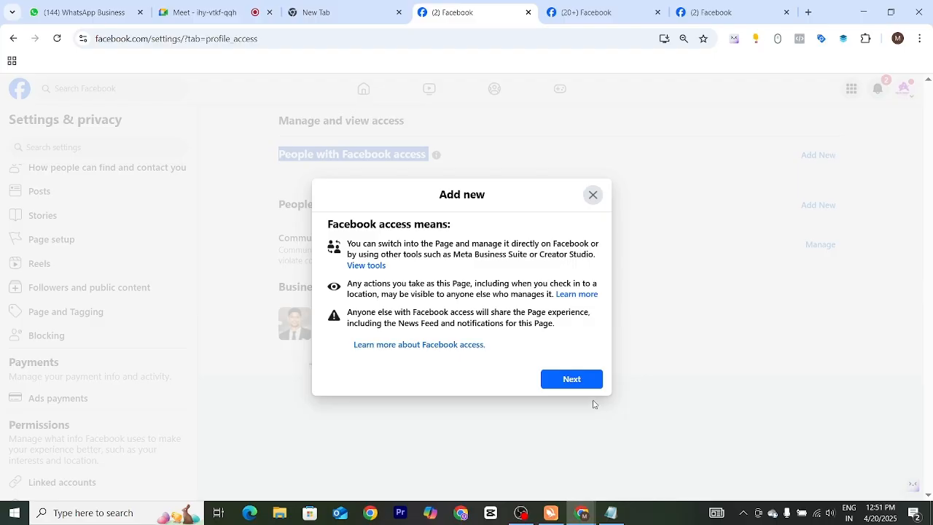
left_click(570, 381)
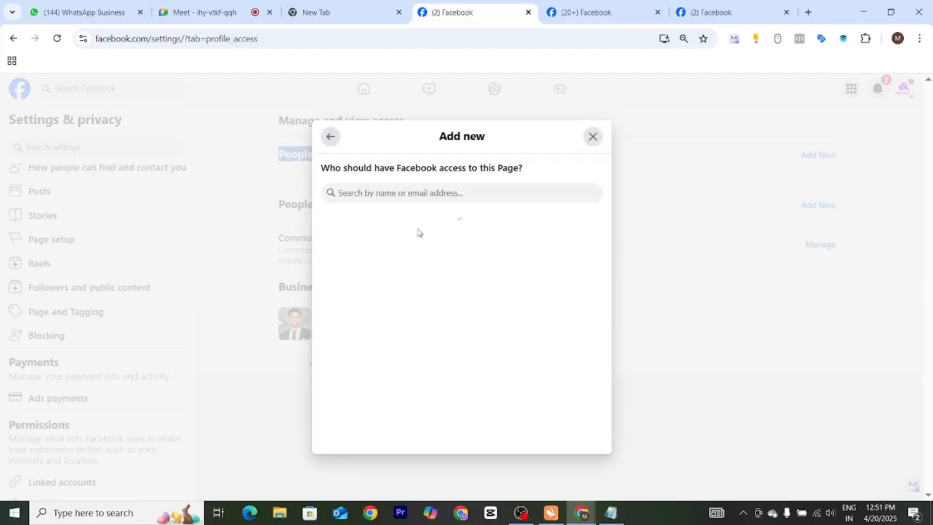
left_click(423, 193)
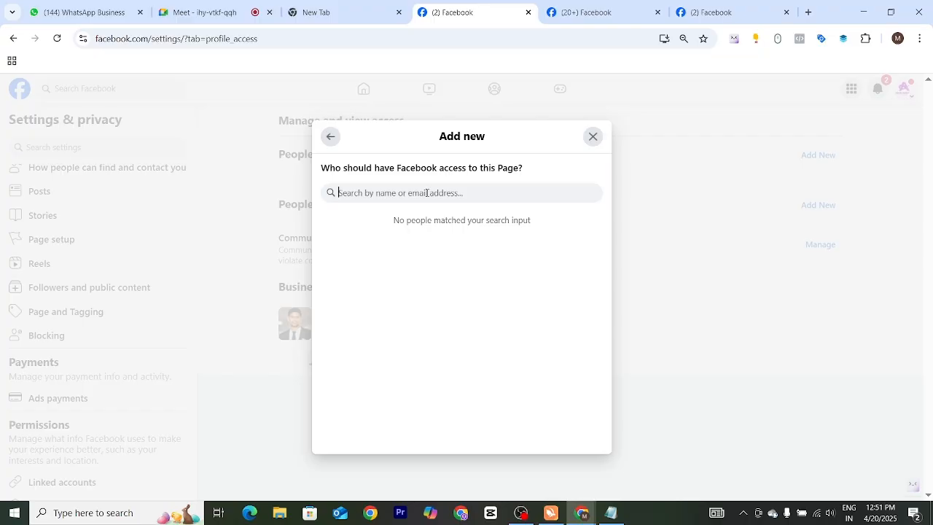
type("man")
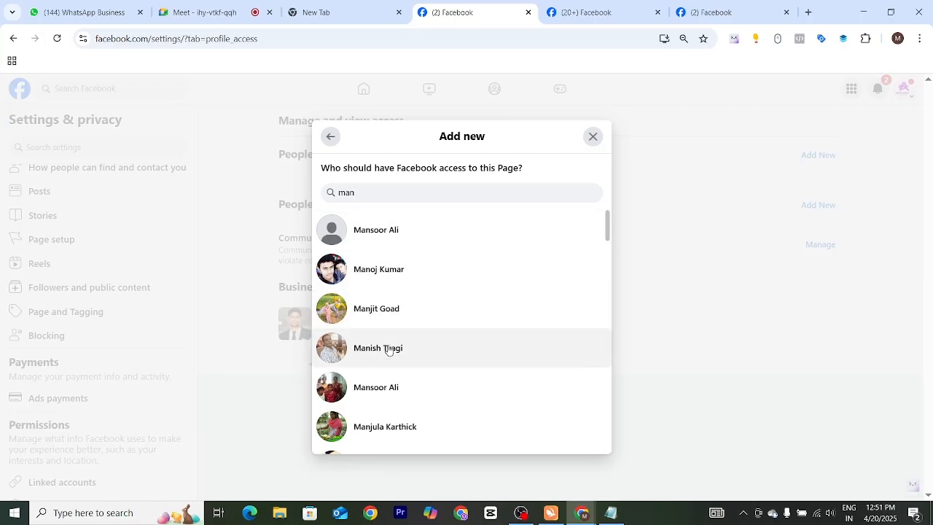
mouse_move(607, 233)
left_mouse_down()
mouse_move(610, 280)
mouse_move(604, 230)
left_mouse_up()
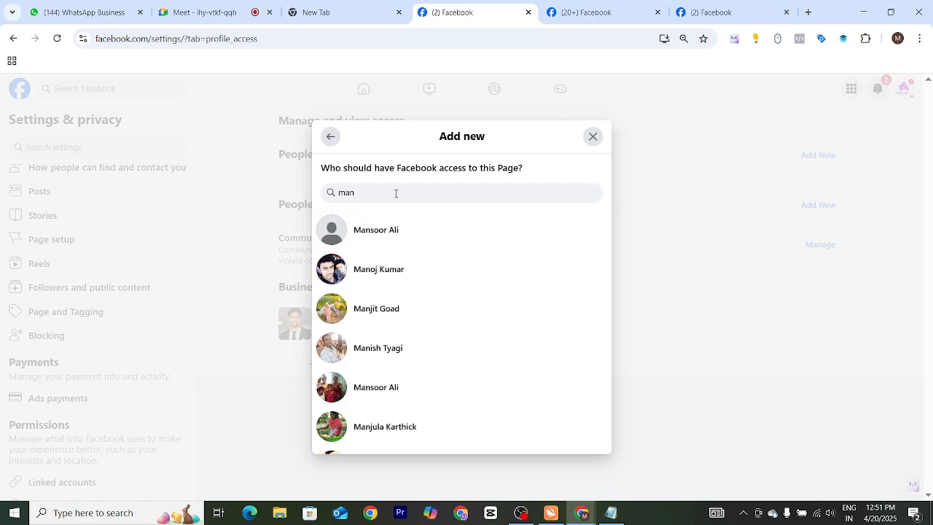
left_click(386, 271)
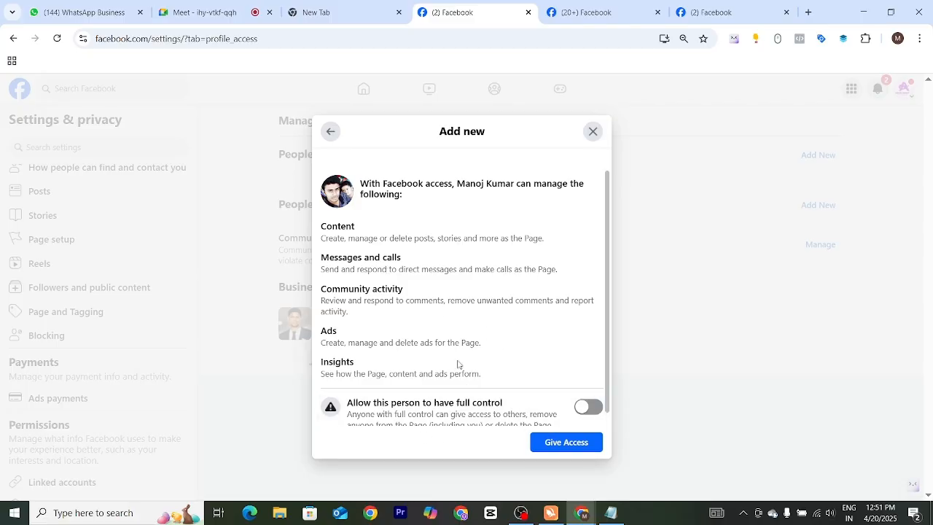
Step: Review the content, messages and calls, community activity, ads and insights permissions that Facebook access grants
scroll(359, 414, "down", 2)
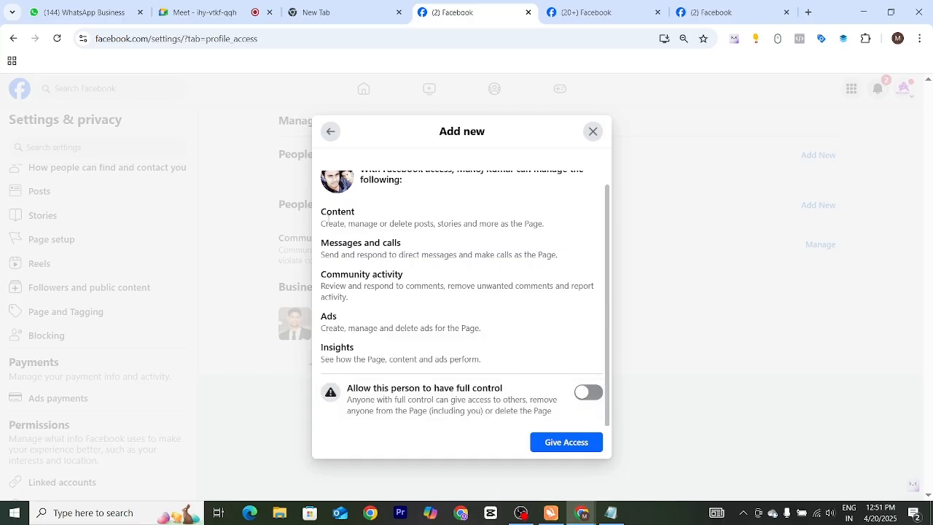
left_click_drag(329, 217, 401, 220)
left_click_drag(316, 245, 437, 247)
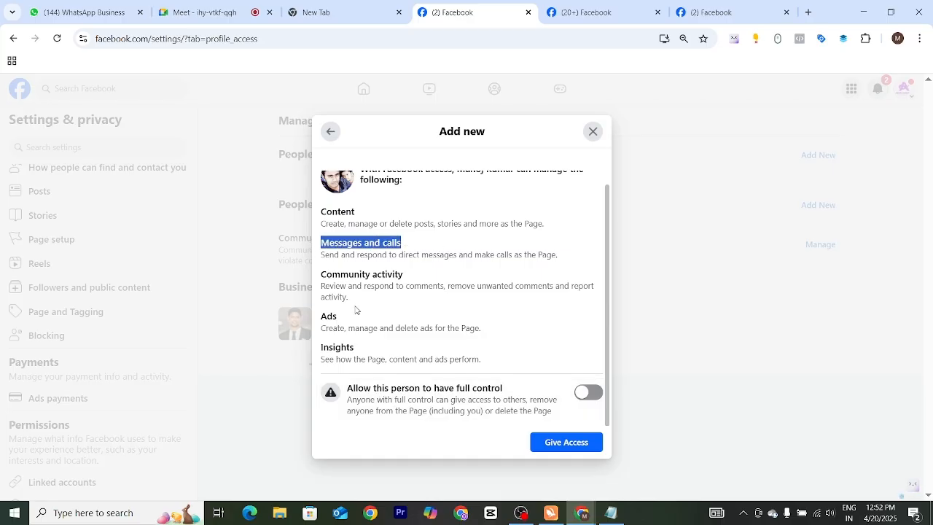
left_click_drag(319, 275, 423, 278)
left_click_drag(324, 318, 368, 324)
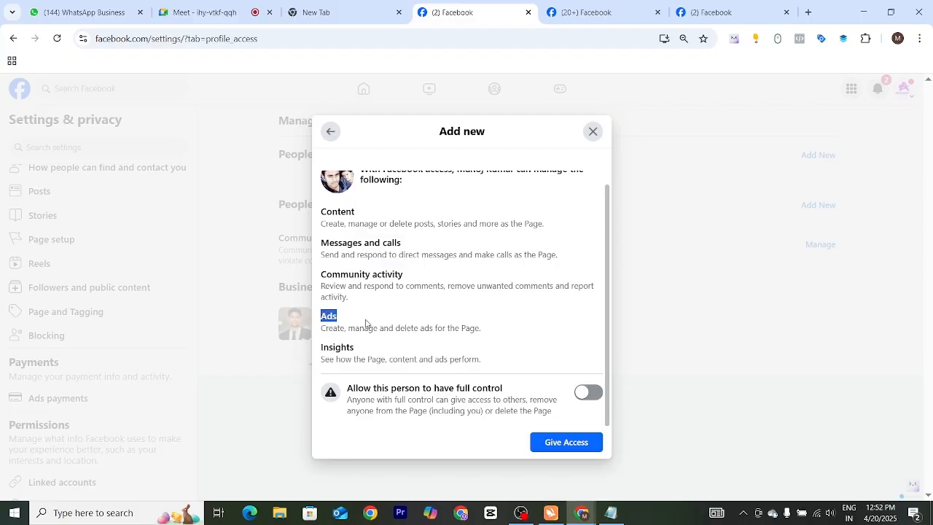
left_click_drag(322, 351, 411, 362)
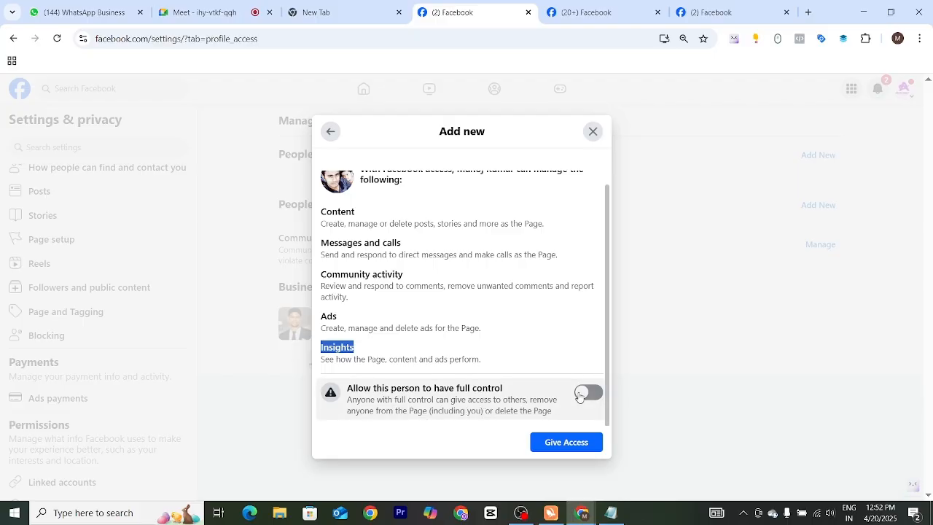
Step: Switch full control for the chosen person on and back off
left_click(367, 395)
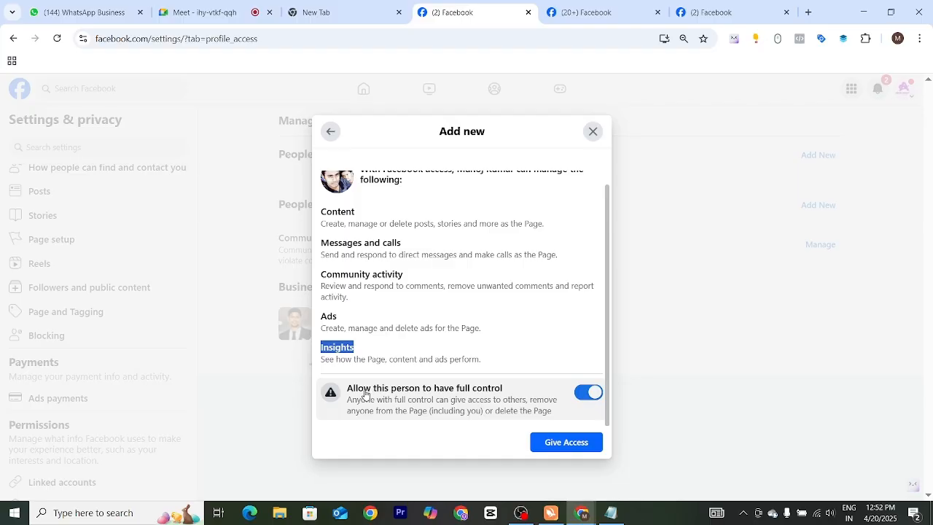
left_click(366, 394)
left_click(366, 395)
left_click(366, 395)
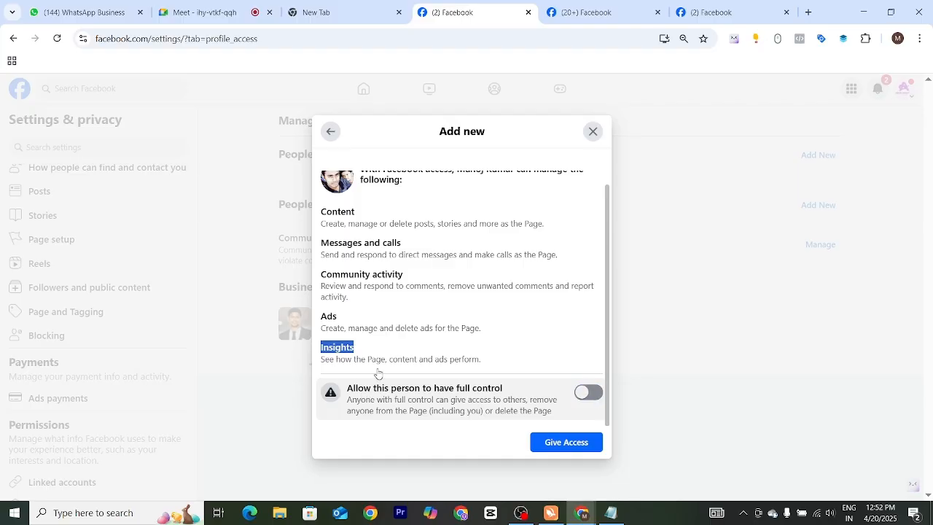
right_click(435, 302)
right_click(526, 378)
left_click(540, 353)
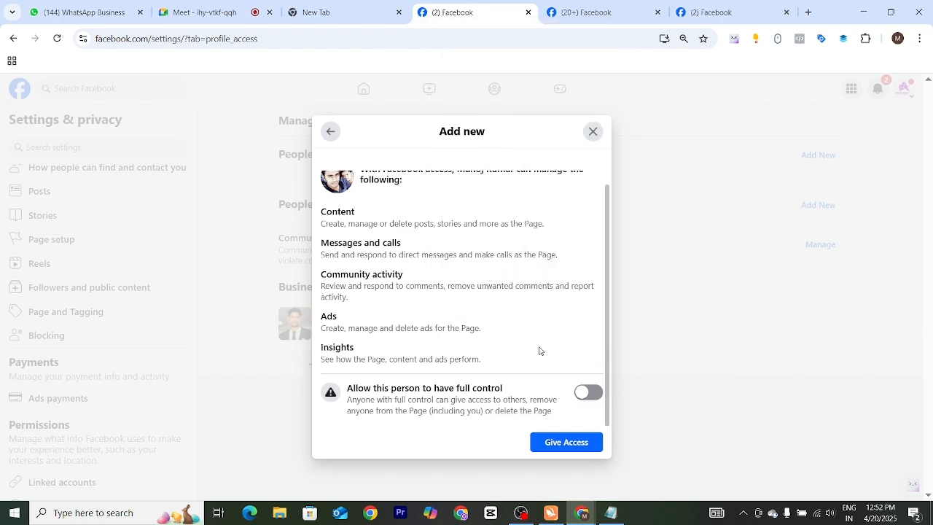
left_click(594, 132)
key("ctrl+shift+i")
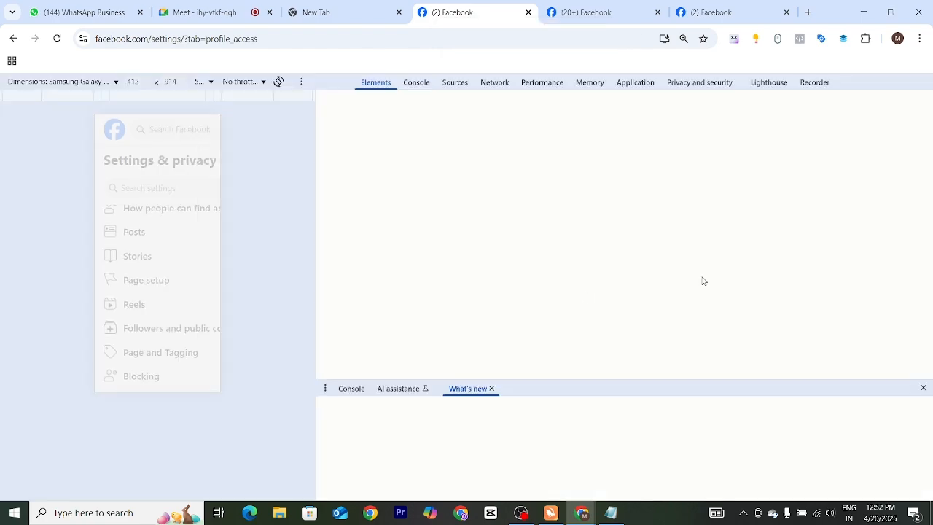
key("ctrl+shift+i")
scroll(416, 305, "up", 1)
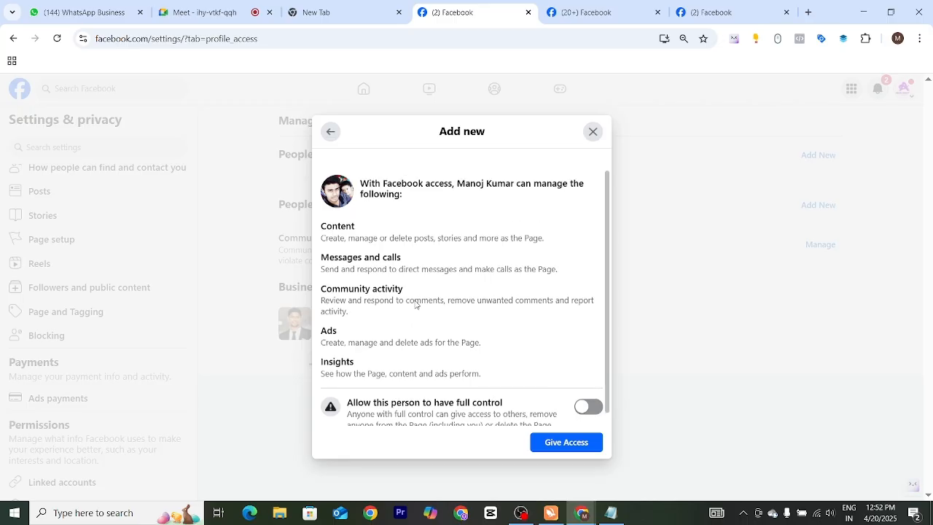
Step: Review the content, messages and full control permissions of Facebook access for the chosen person, and close the dialog without giving access
left_click_drag(321, 231, 365, 231)
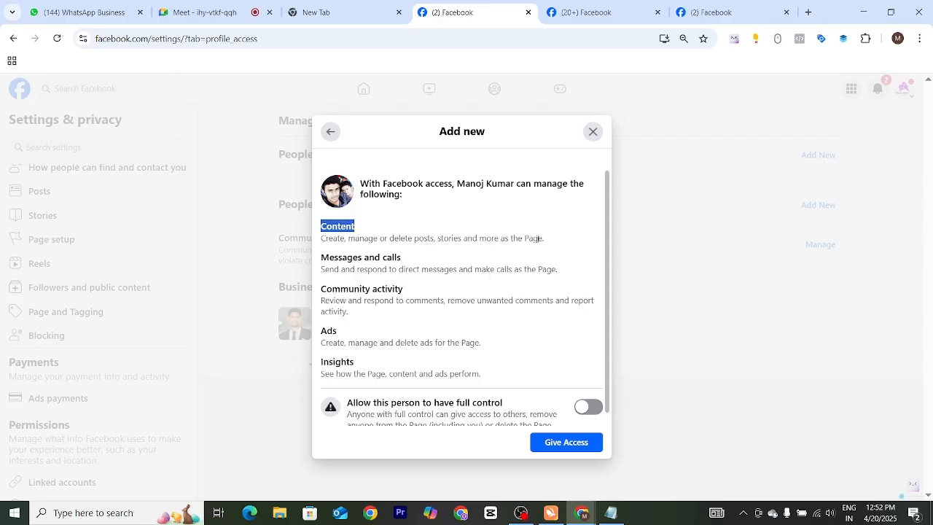
left_click_drag(539, 238, 390, 238)
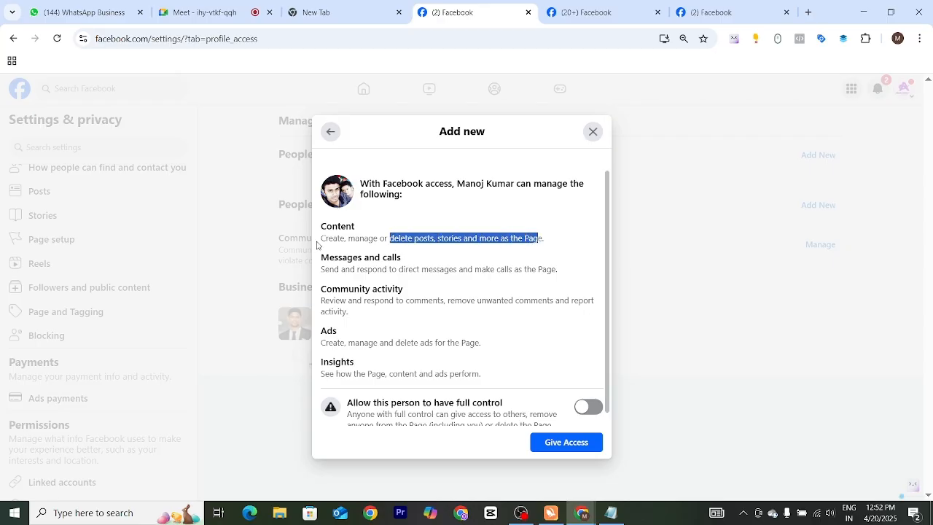
left_click_drag(321, 238, 415, 264)
left_click(411, 310)
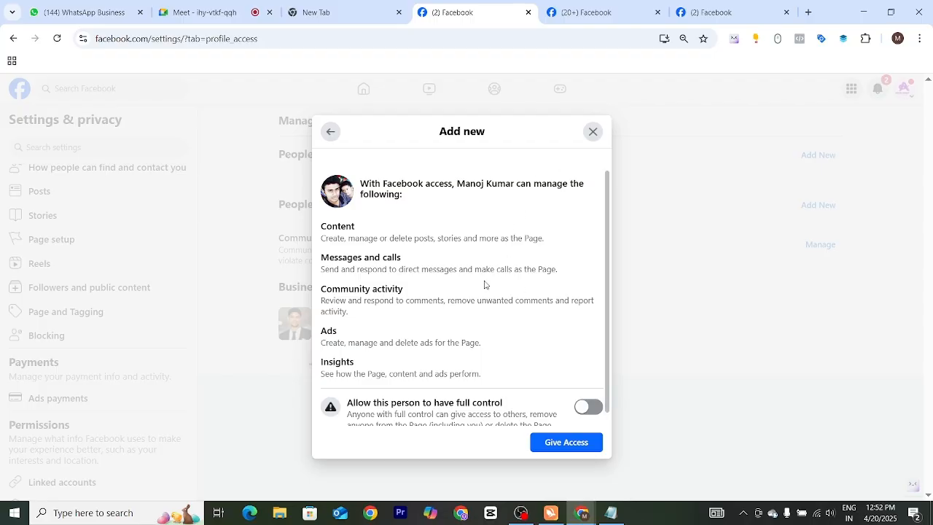
scroll(420, 301, "down", 1)
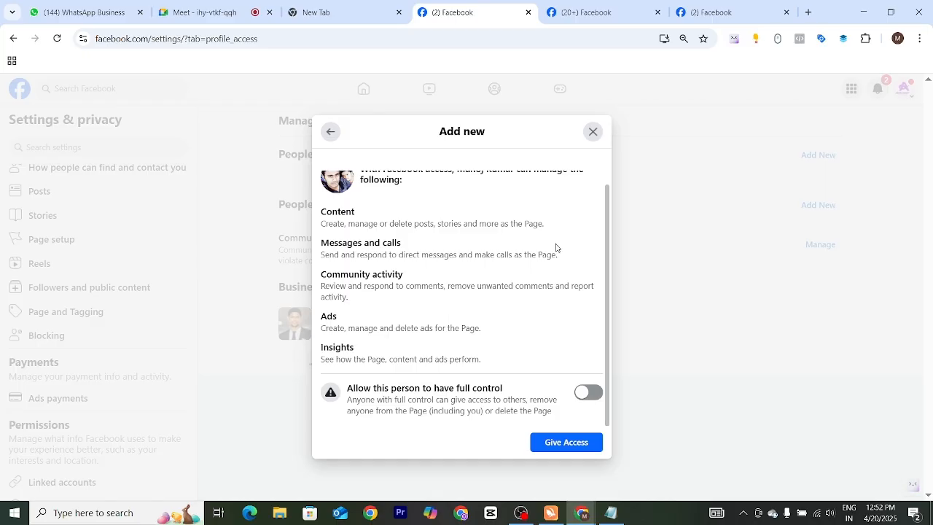
left_click(592, 132)
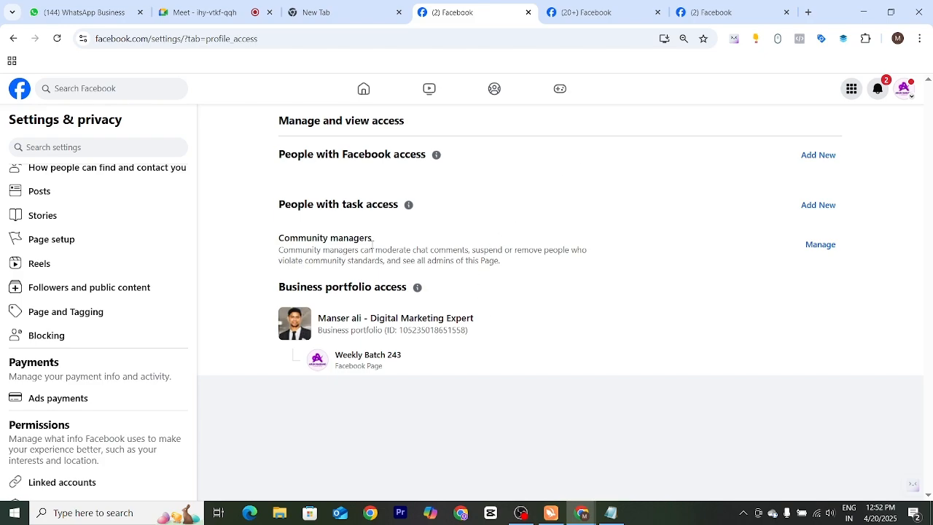
Step: Start adding a person with task access to the Page, search for "man" and choose the second match
left_click_drag(344, 154, 457, 160)
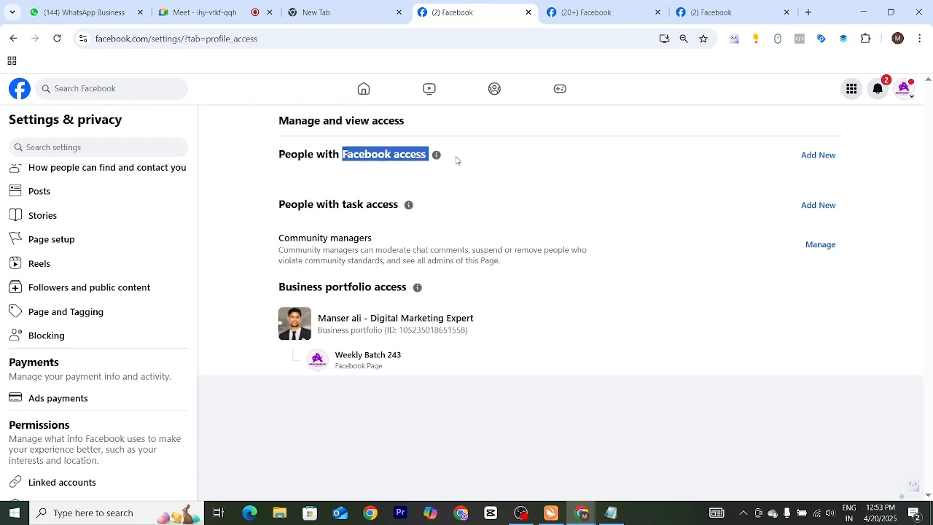
left_click_drag(348, 208, 468, 240)
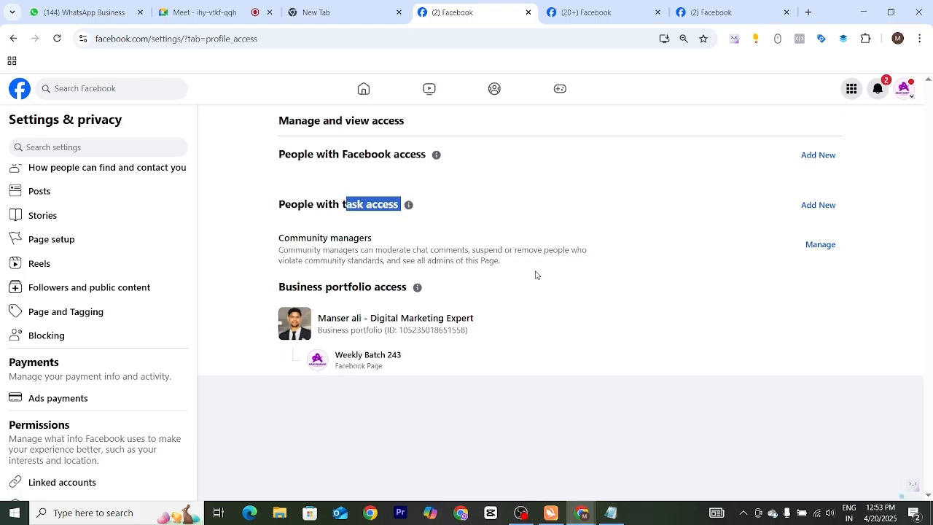
left_click(818, 205)
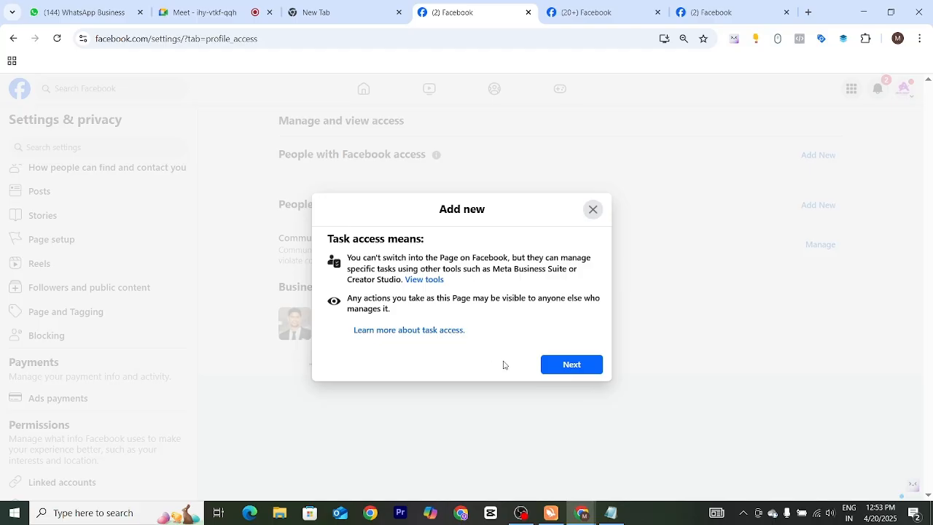
left_click(553, 365)
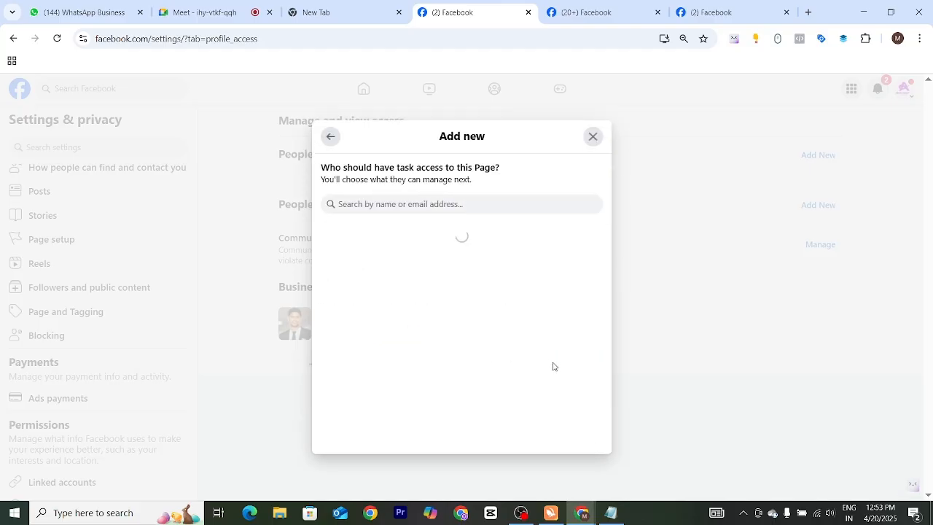
left_click(443, 210)
type("man")
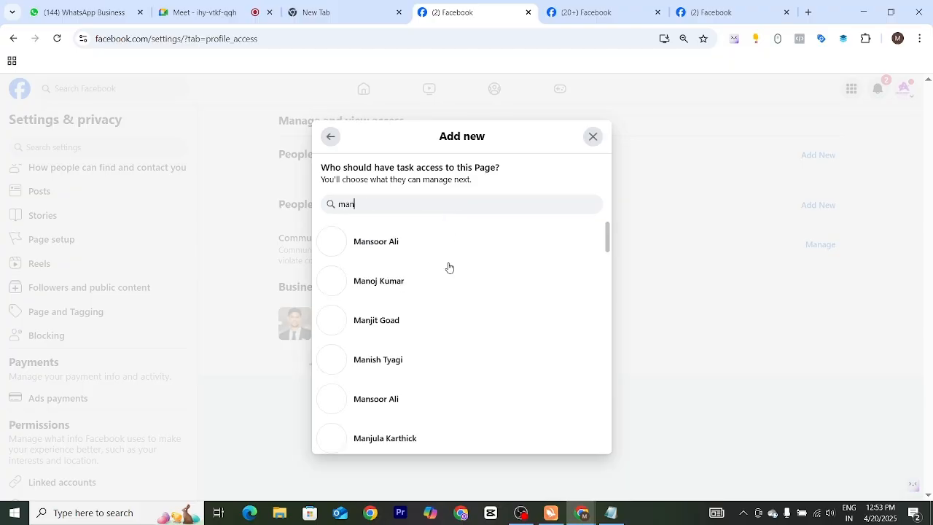
left_click(481, 291)
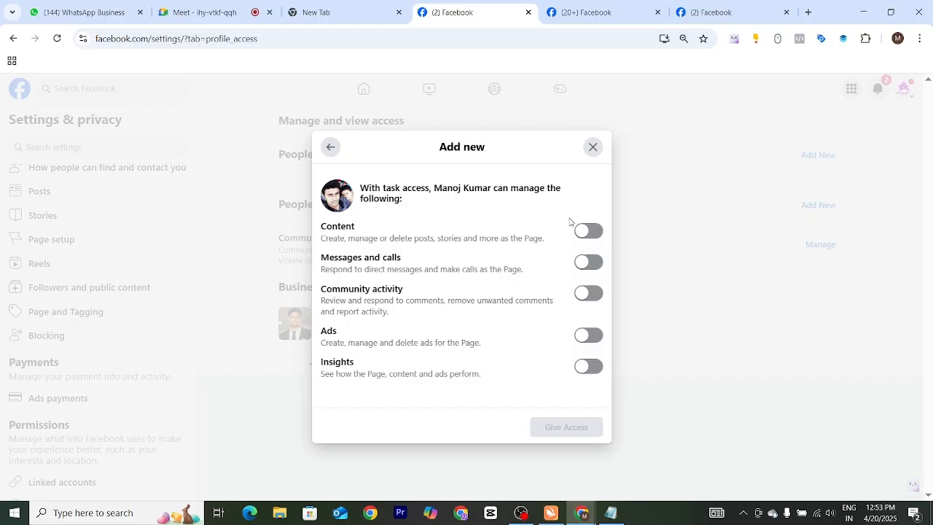
Step: Review what the Content task permission allows, and switch it on and back off for the chosen person
left_click_drag(321, 228, 409, 238)
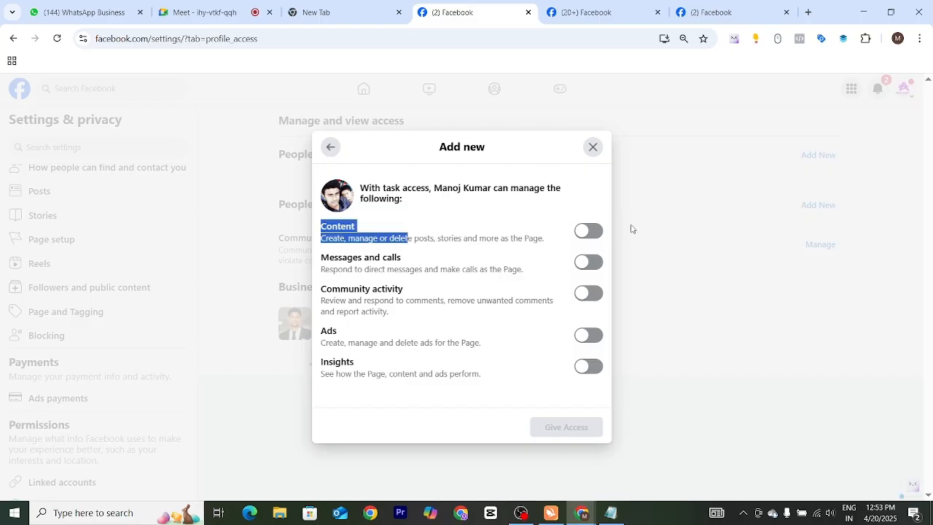
left_click(481, 226)
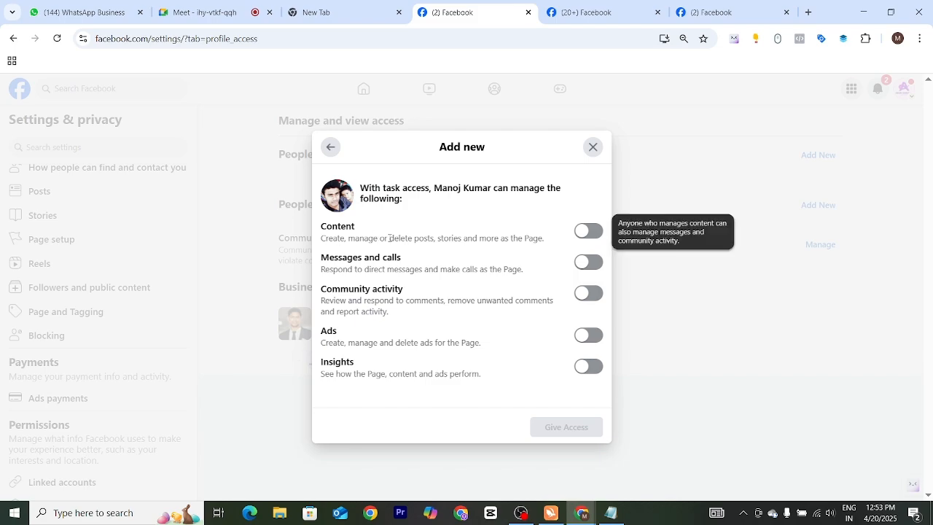
left_click_drag(390, 238, 521, 252)
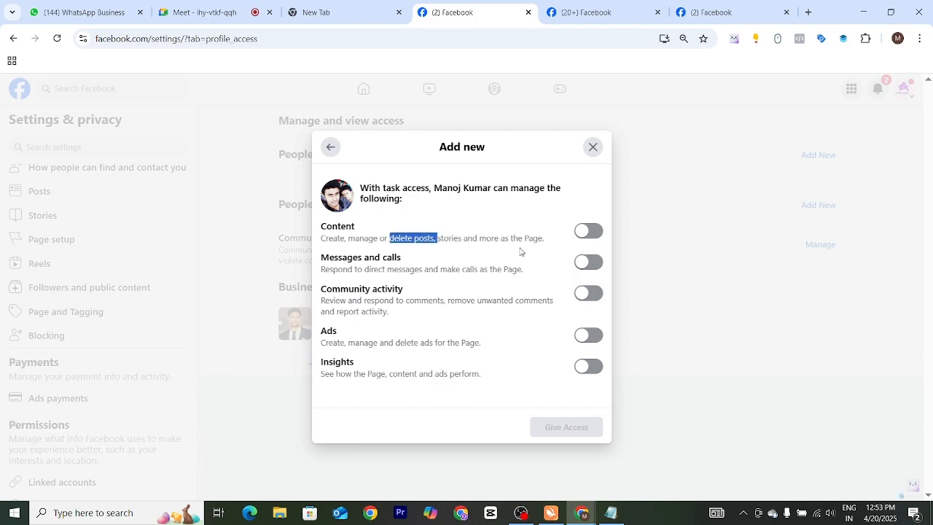
left_click(586, 231)
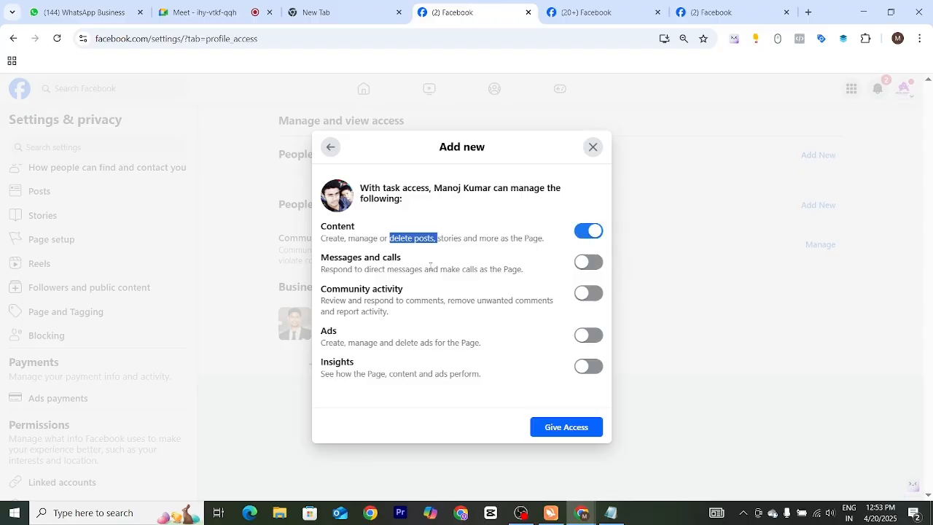
left_click_drag(321, 257, 411, 264)
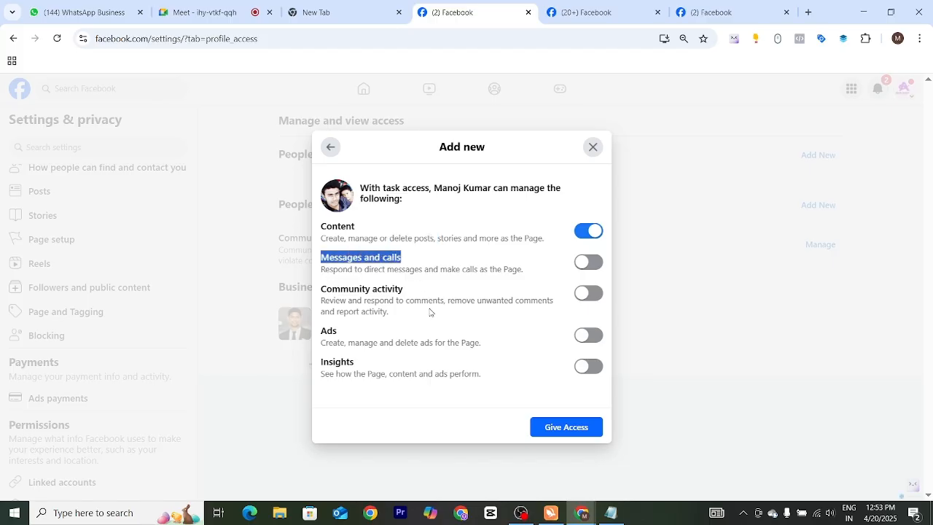
left_click(589, 232)
Step: Switch the Messages and calls permission on and back off, and do the same for Community activity
left_click(587, 262)
left_click(596, 262)
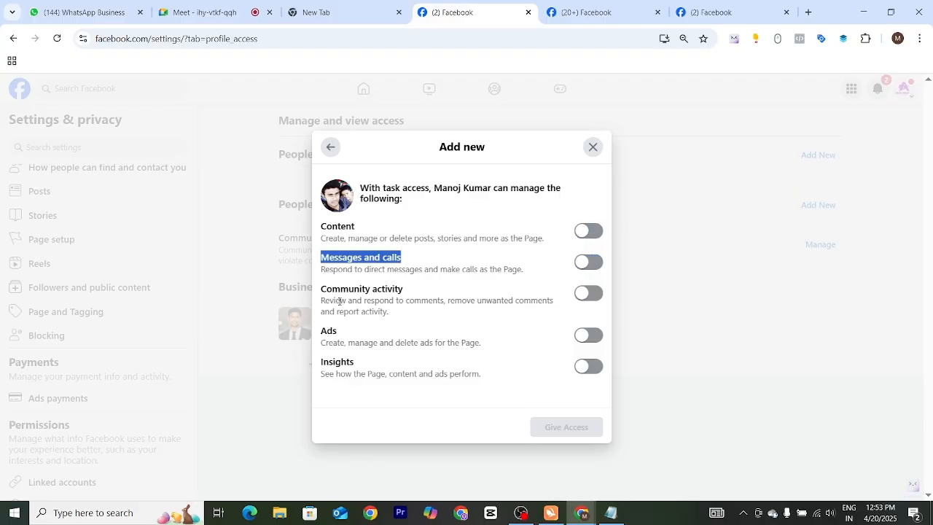
left_click_drag(322, 292, 413, 294)
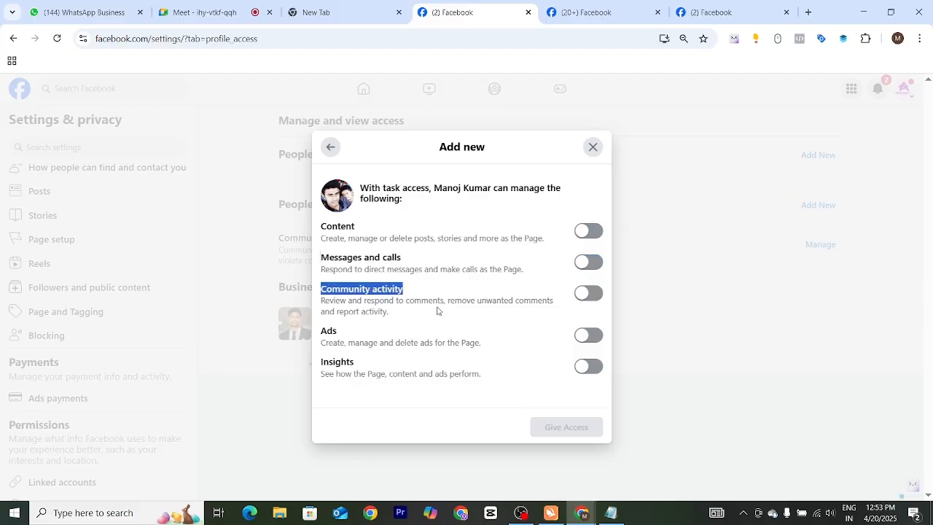
left_click(587, 298)
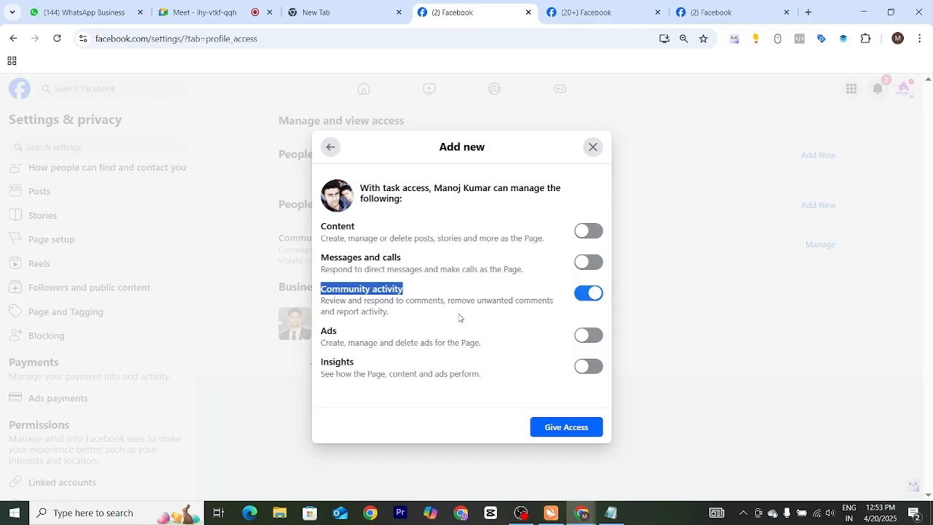
left_click(589, 295)
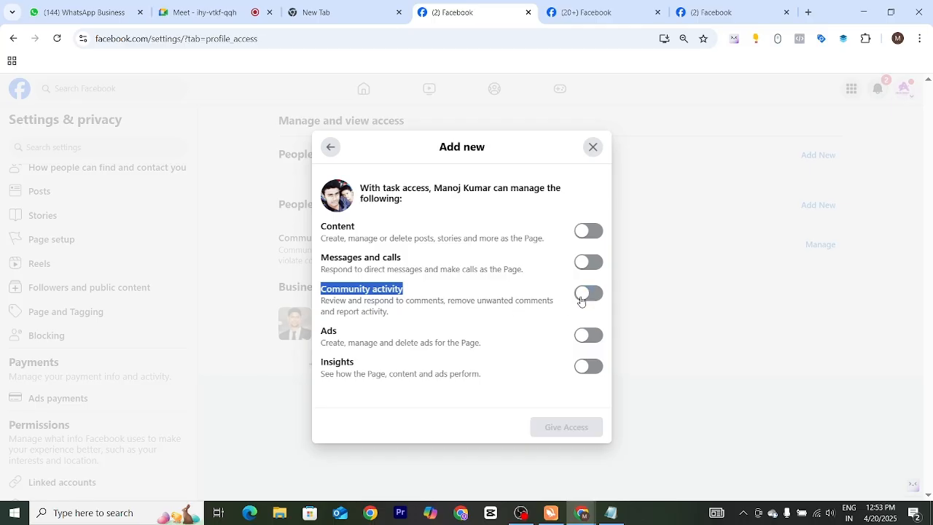
Step: Turn on the Ads permission, review the Insights description, and close the task access dialog without giving access
left_click(586, 335)
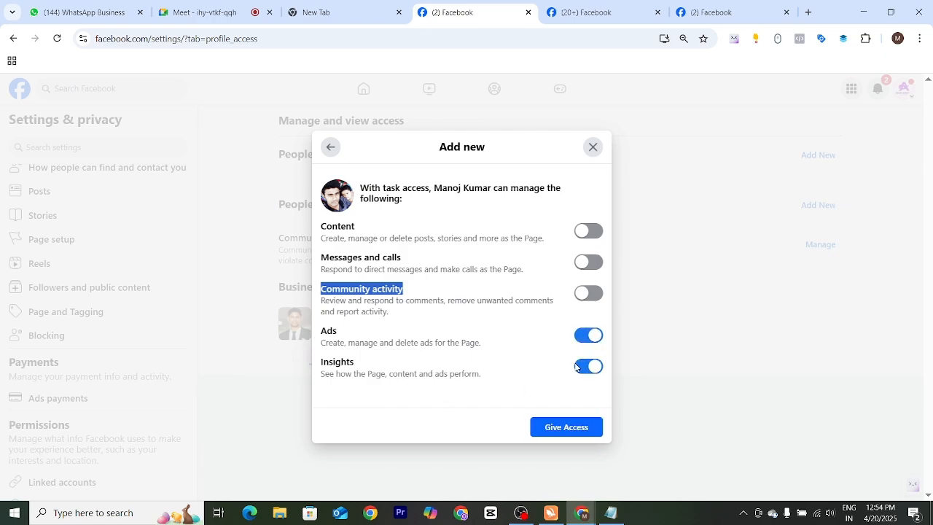
left_click(328, 368)
left_click_drag(328, 368, 481, 376)
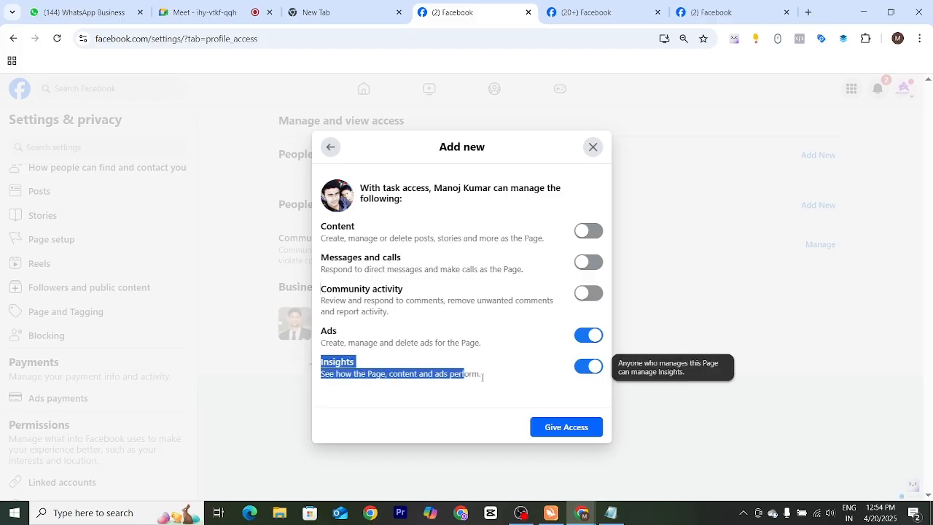
left_click(499, 379)
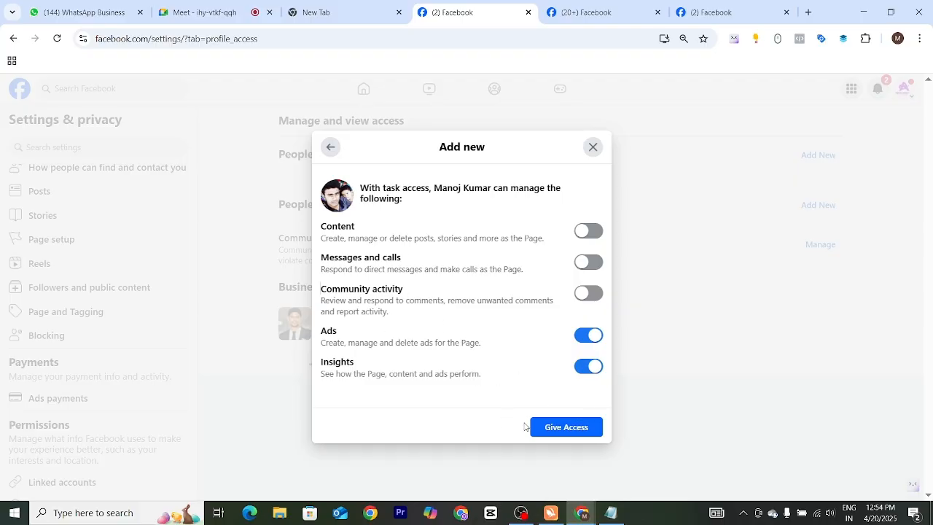
left_click(593, 146)
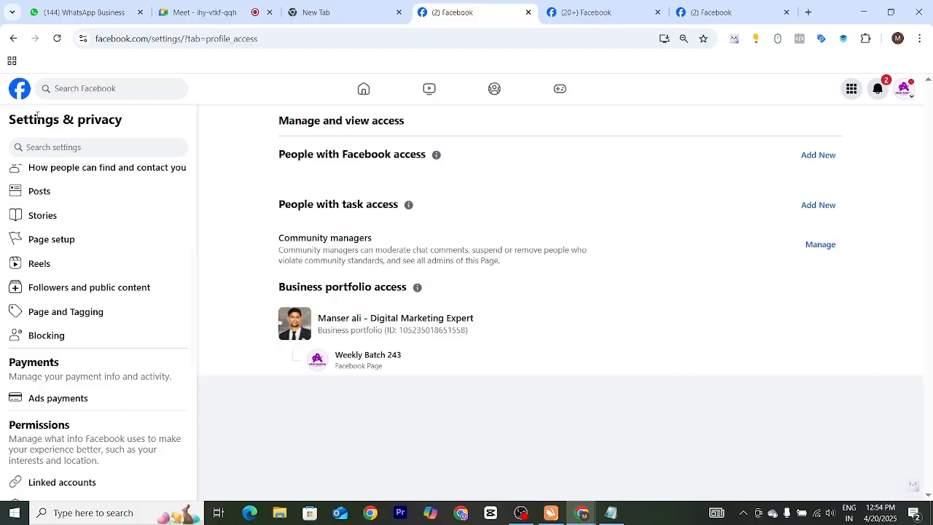
Step: Return to the Facebook home feed, open the Weekly Batch 243 Page and go to its settings
left_click(21, 93)
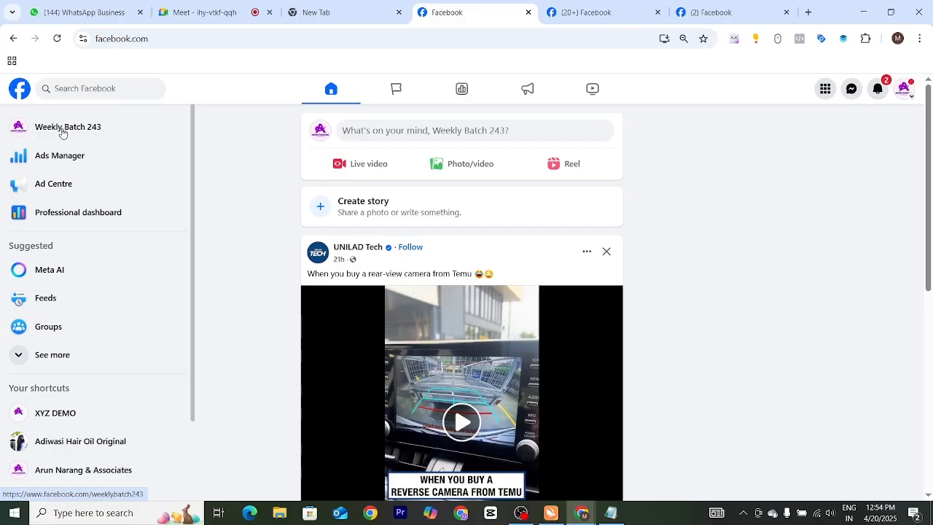
left_click(62, 131)
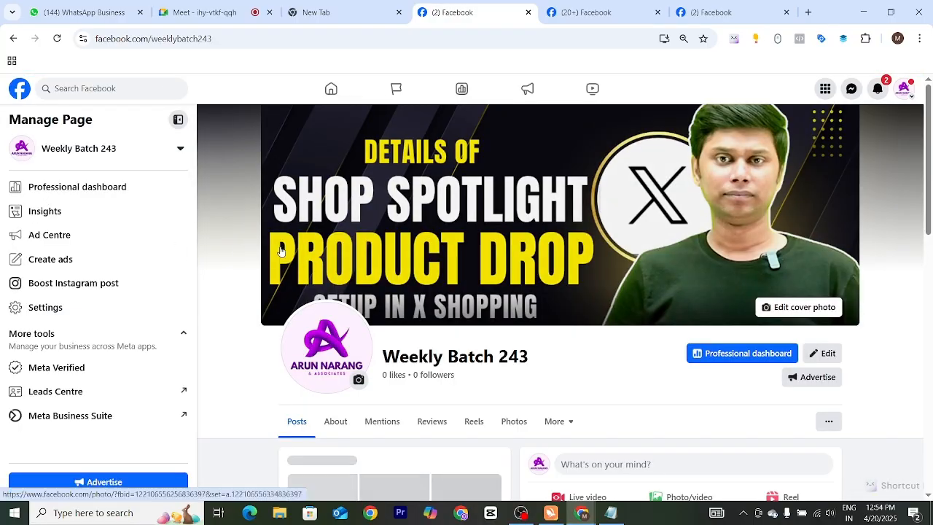
scroll(134, 267, "down", 3)
scroll(87, 299, "up", 3)
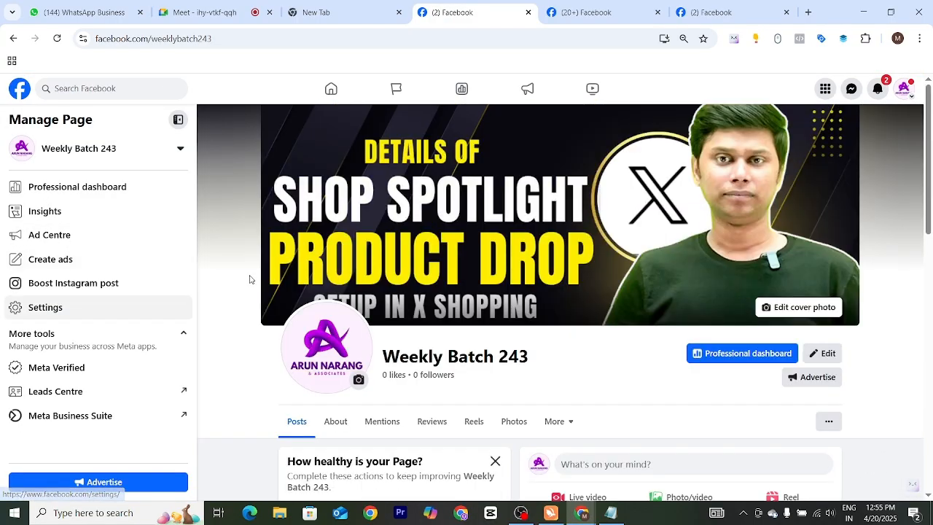
left_click(47, 309)
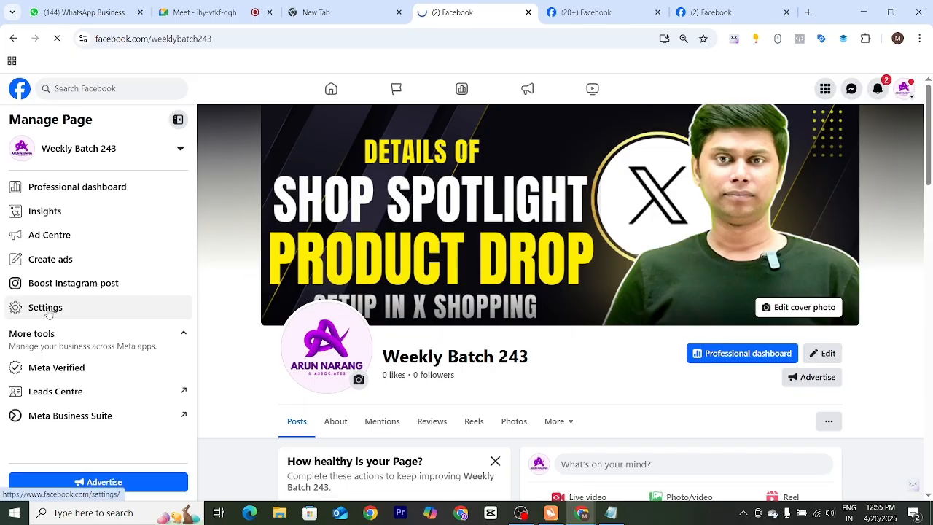
Step: Find the Your information section of the Page's settings and open Access and control
scroll(48, 313, "down", 1)
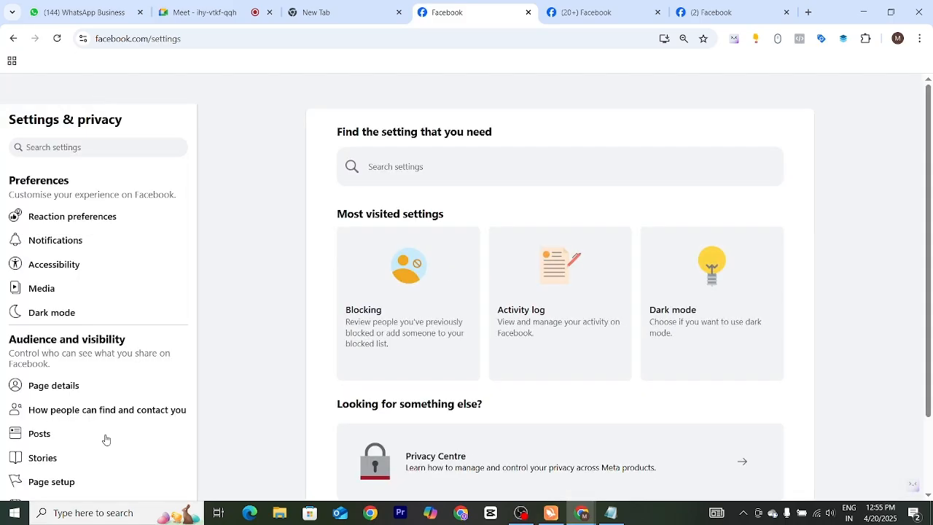
scroll(113, 280, "down", 3)
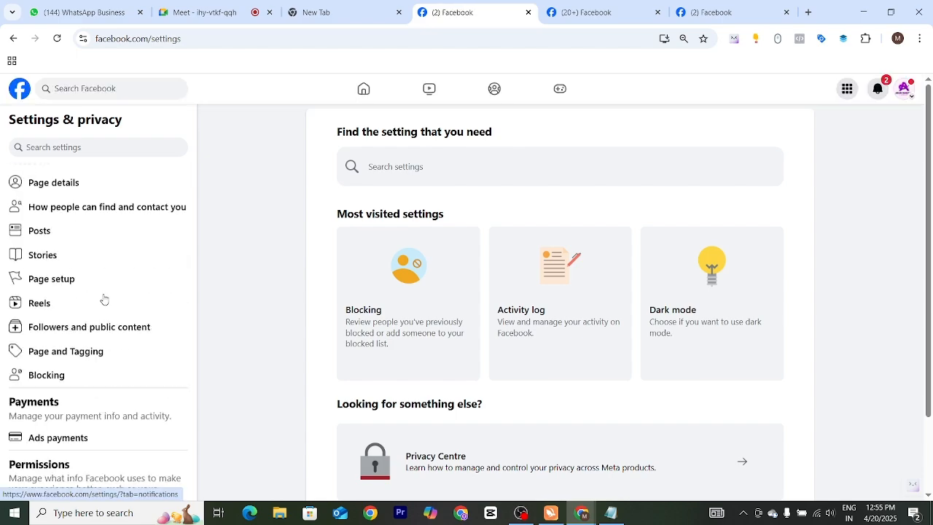
scroll(102, 302, "down", 2)
scroll(100, 310, "up", 3)
scroll(117, 329, "down", 2)
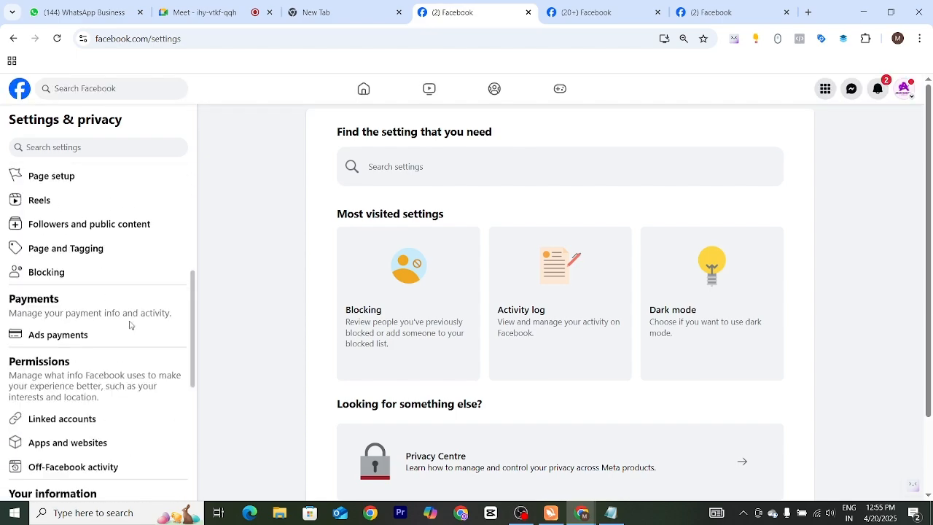
scroll(130, 325, "up", 4)
left_click_drag(194, 274, 194, 470)
scroll(81, 314, "down", 1)
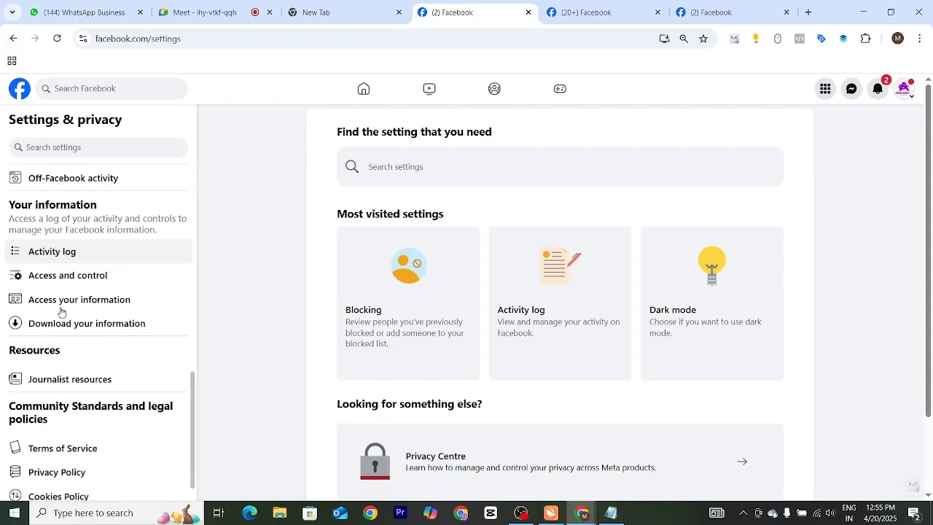
scroll(62, 312, "up", 1)
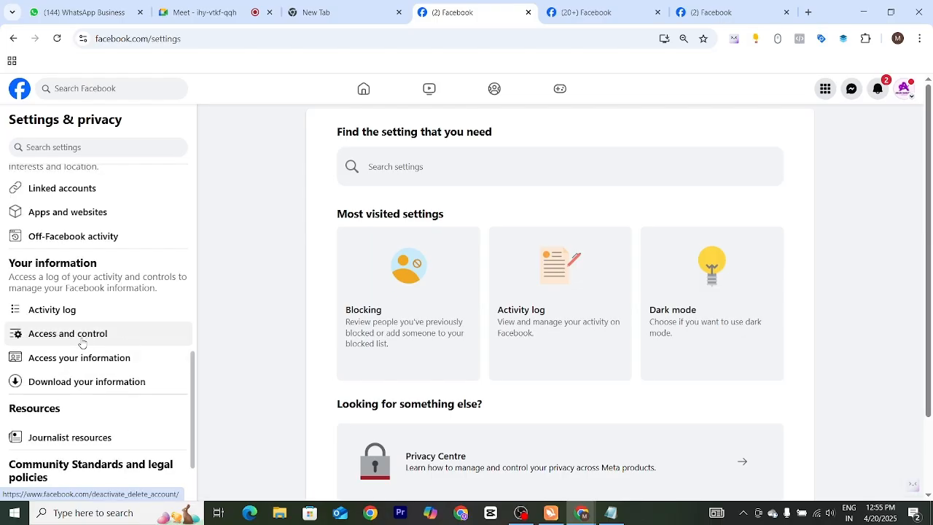
scroll(73, 340, "up", 1)
scroll(73, 339, "down", 1)
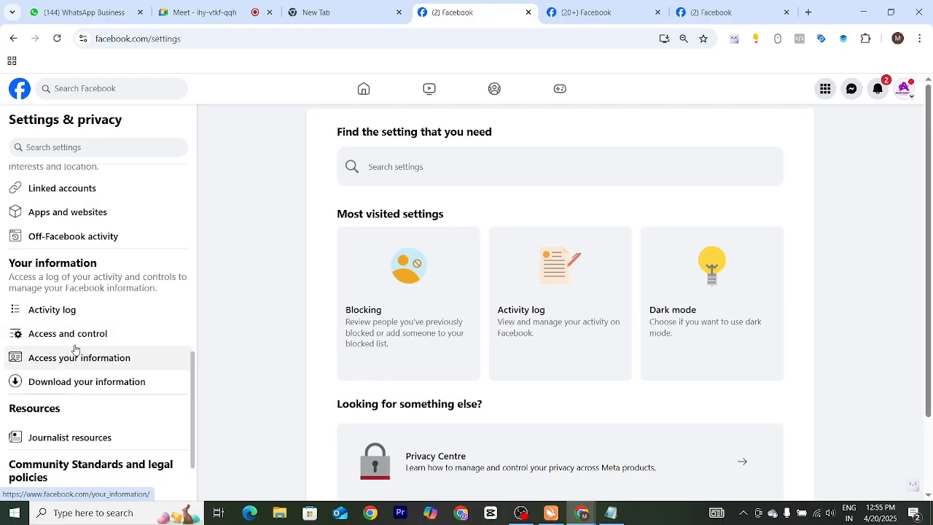
left_click(76, 341)
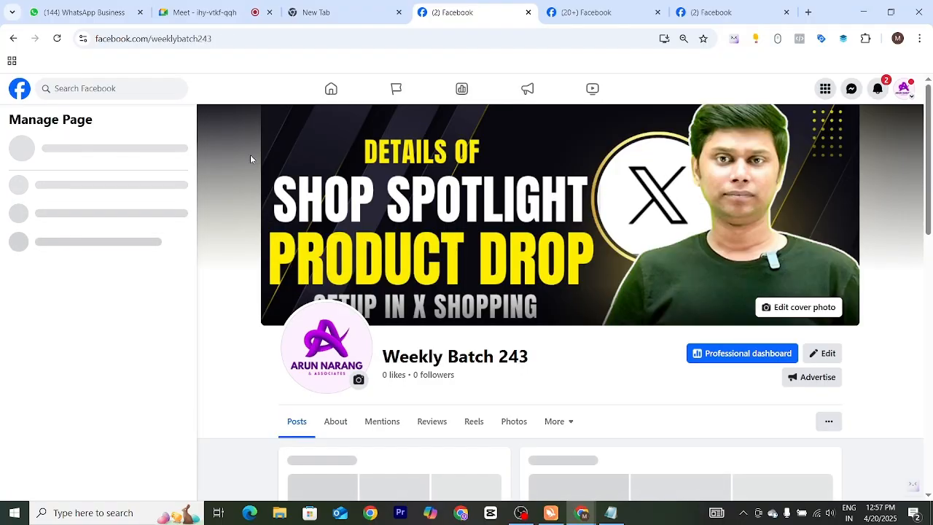
right_click(472, 366)
left_click(517, 381)
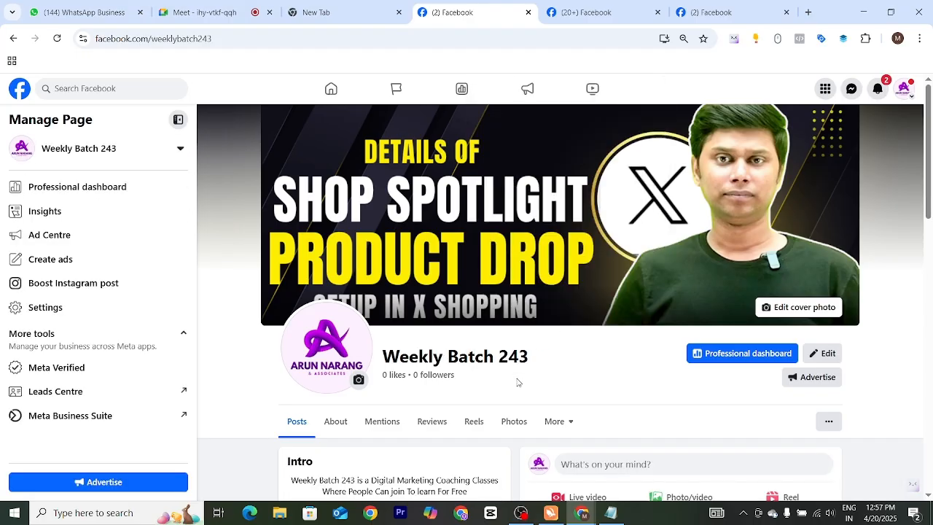